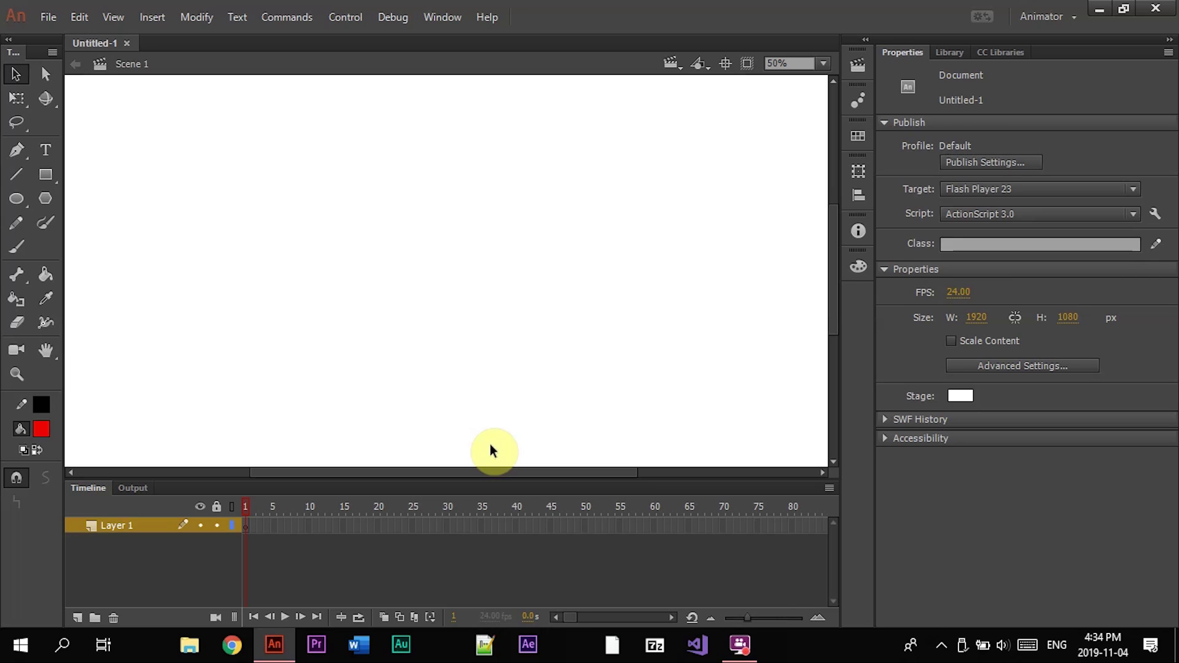
Brush a blue horizontal ground line near the bottom of the canvas and a small blue mark at the ball's starting height
key(ctrl+minus)
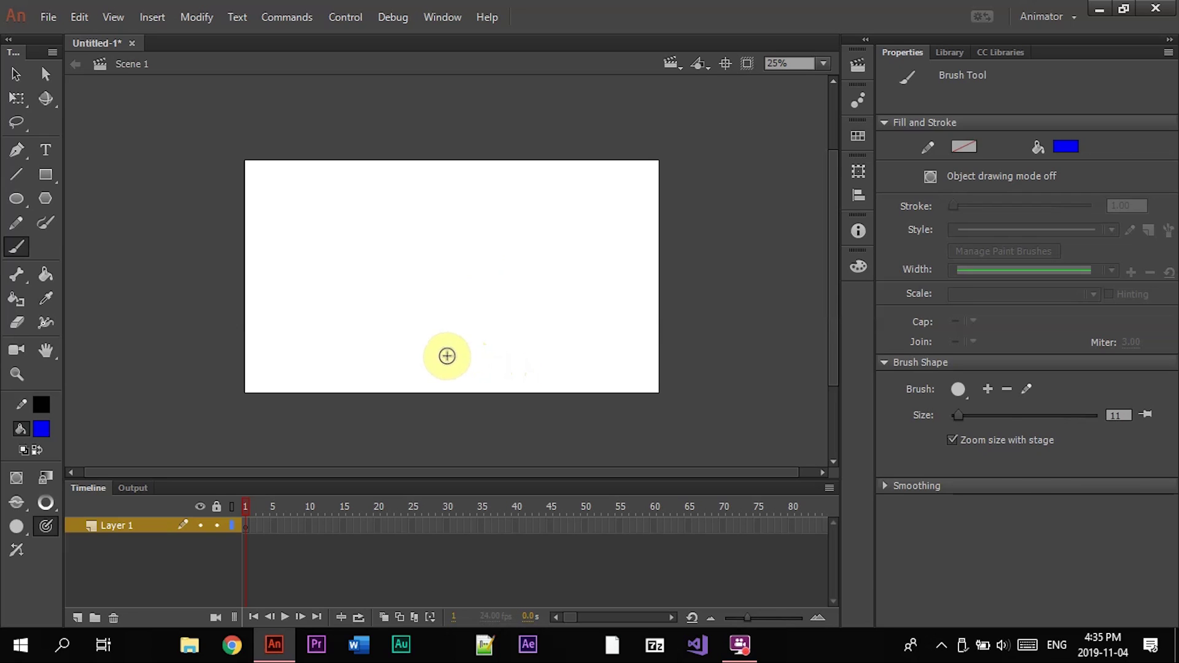
drag(450, 351, 421, 351)
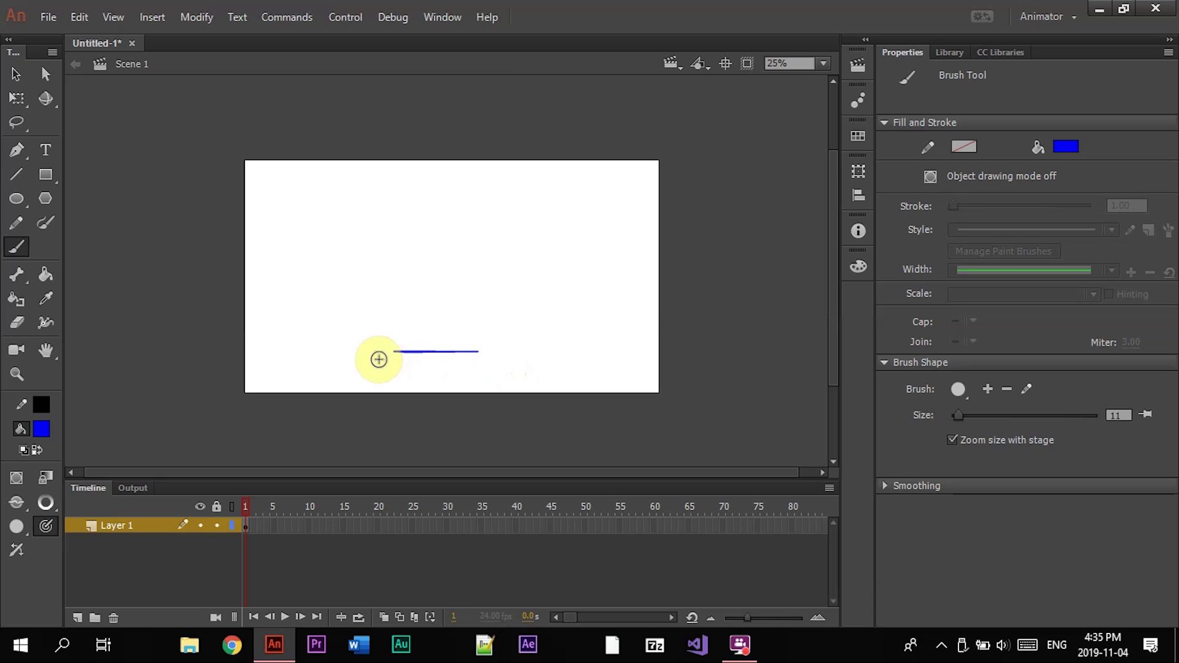
click(495, 230)
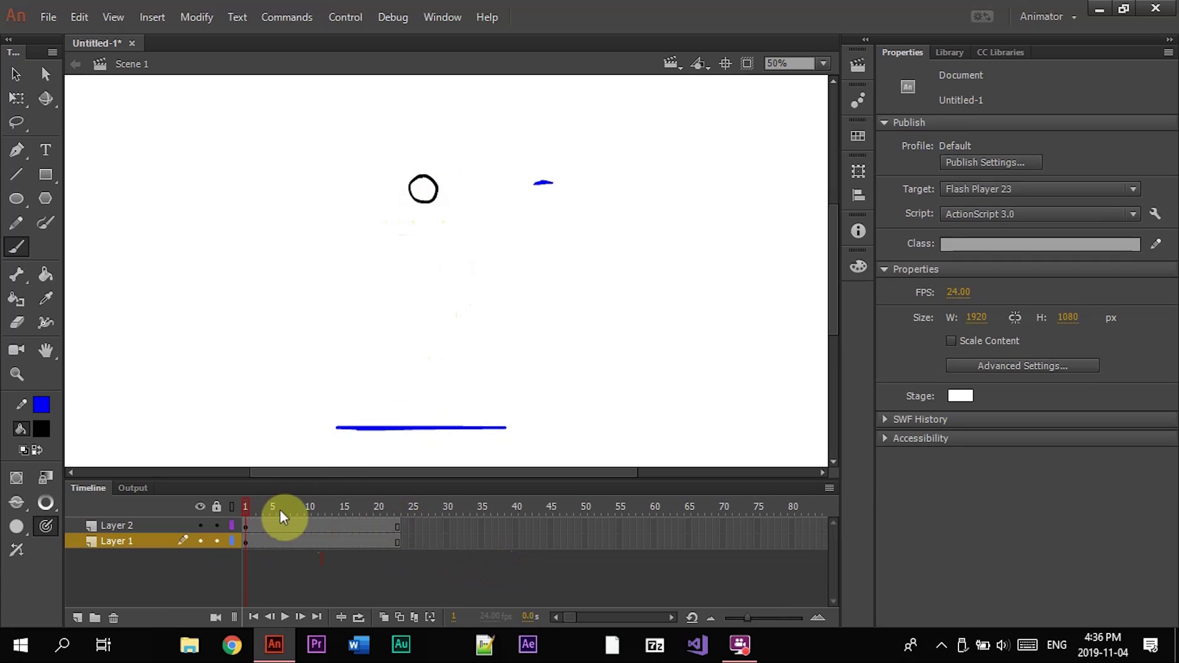
Insert a blank keyframe at frame 23 of Layer 2 and, with onion skinning on, draw a flattened ball on the ground line
drag(344, 516, 383, 523)
click(399, 530)
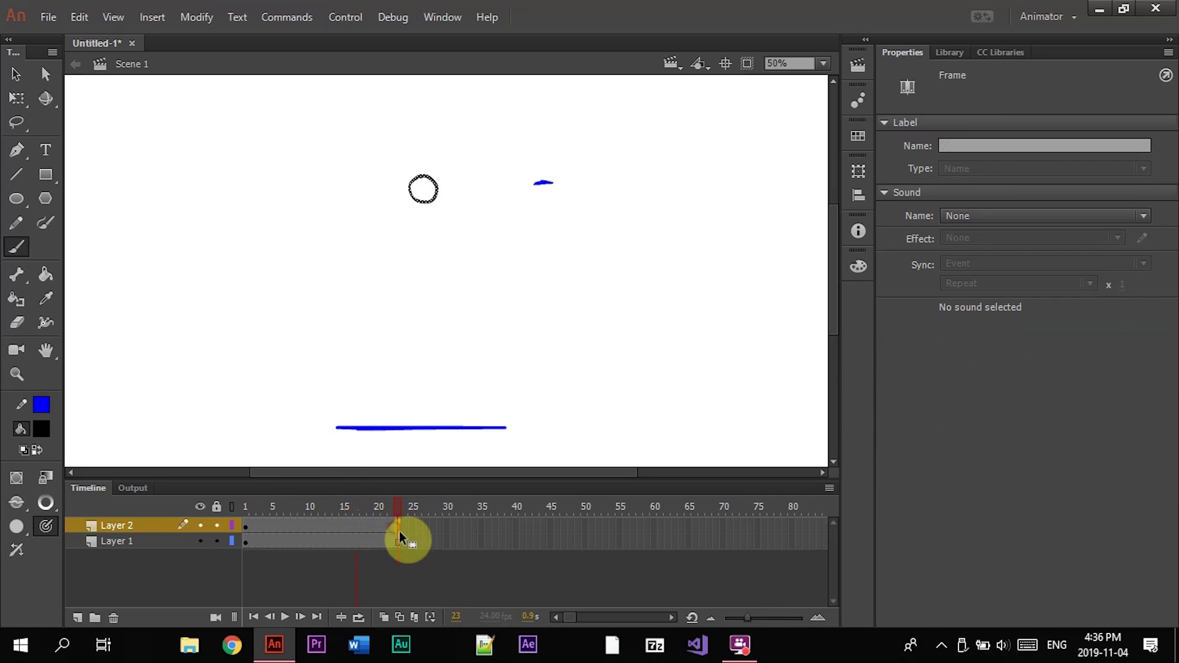
key(F7)
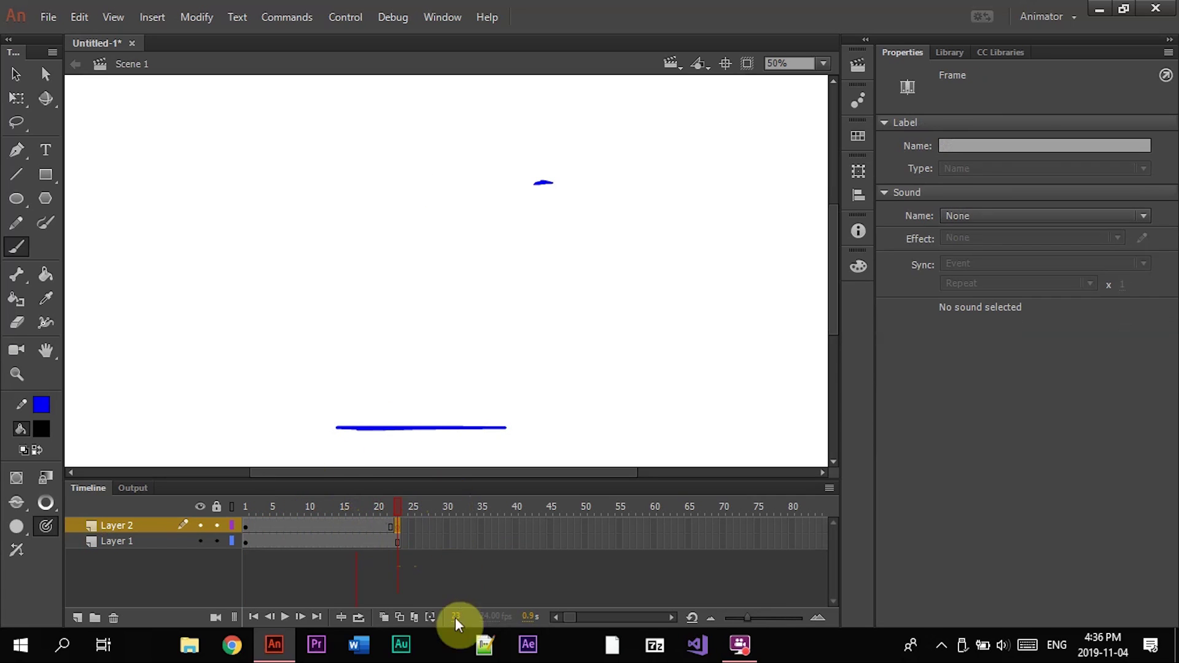
click(396, 619)
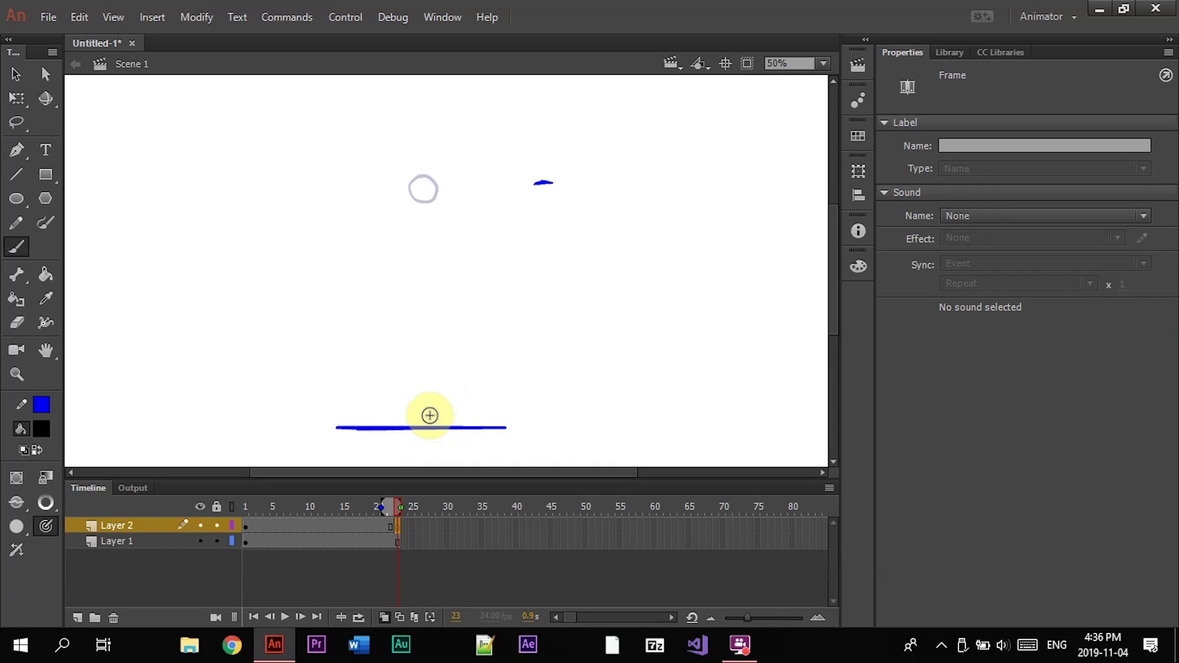
mouse_move(427, 415)
mouse_down()
mouse_move(403, 421)
mouse_move(453, 416)
mouse_move(431, 415)
mouse_up()
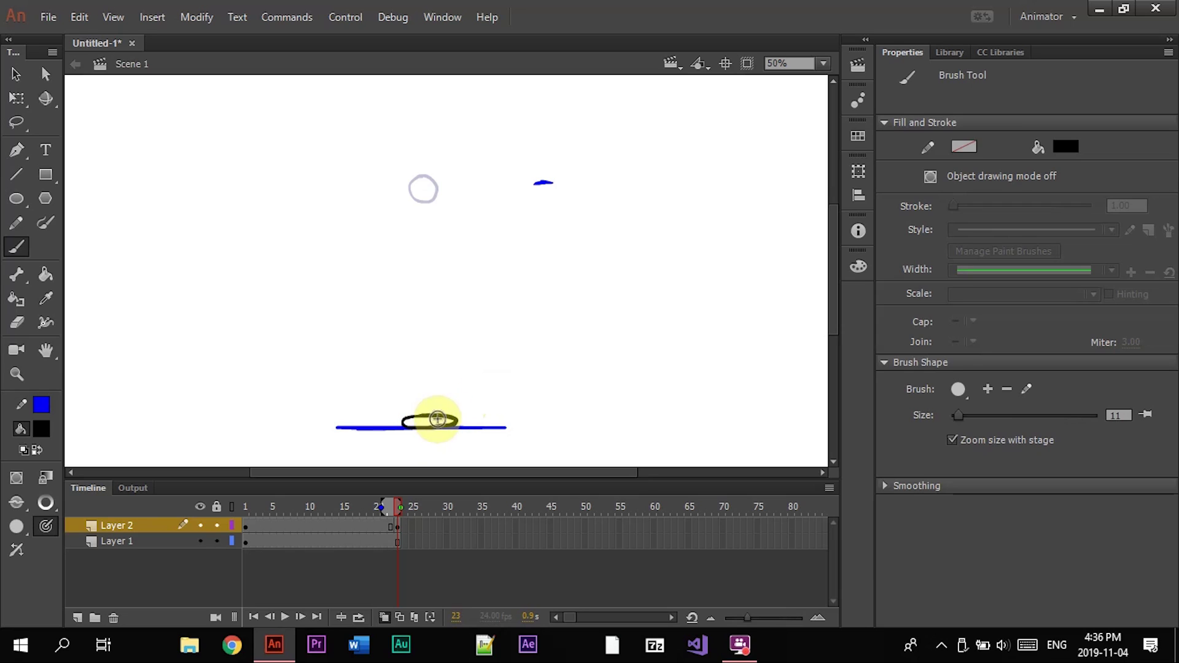
Sketch a small round comparison ball in the empty area to the right above the squashed ball
mouse_move(552, 280)
mouse_down()
mouse_move(562, 283)
mouse_move(552, 277)
mouse_up()
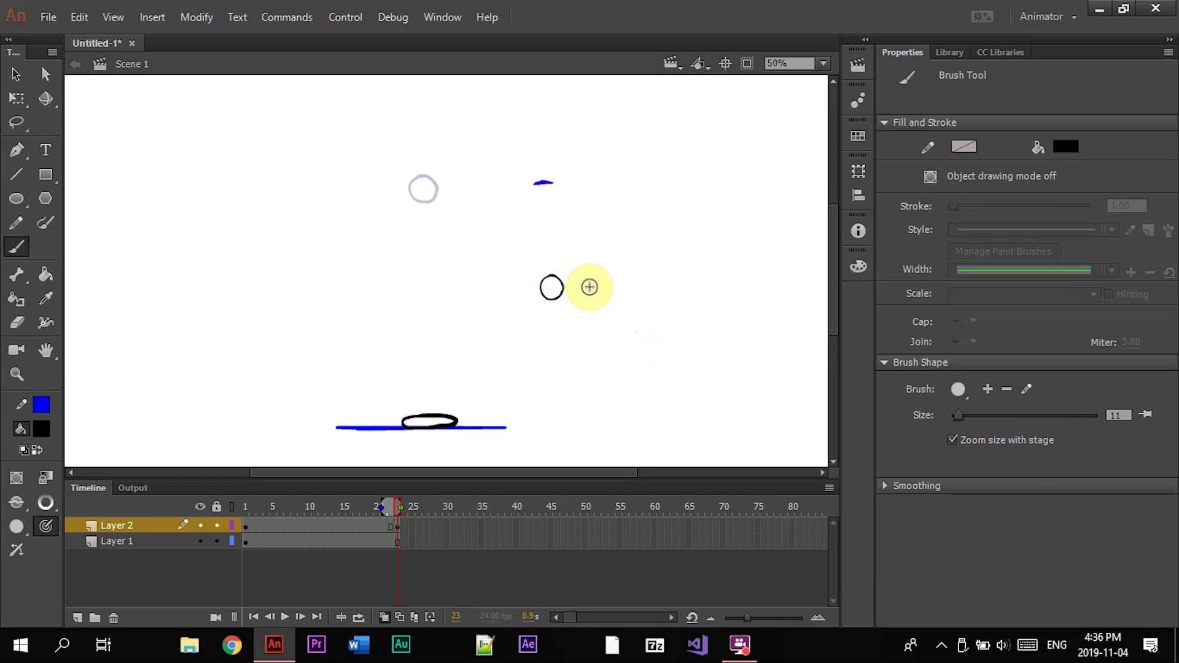
mouse_move(605, 288)
mouse_down()
mouse_move(585, 303)
mouse_move(626, 296)
mouse_move(612, 288)
mouse_move(670, 240)
mouse_move(680, 270)
mouse_move(658, 300)
mouse_up()
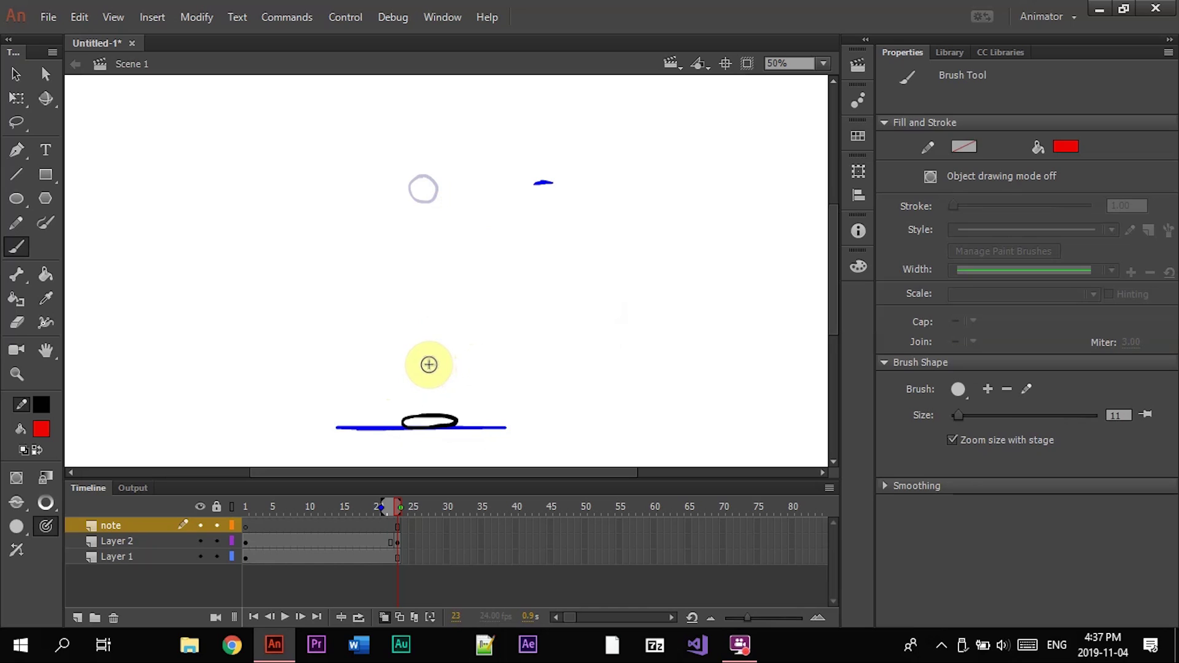
Draw red arrows on the note layer pointing down onto the squashed ball and outward from both its sides
mouse_move(429, 367)
mouse_down()
mouse_move(436, 401)
mouse_move(421, 395)
mouse_up()
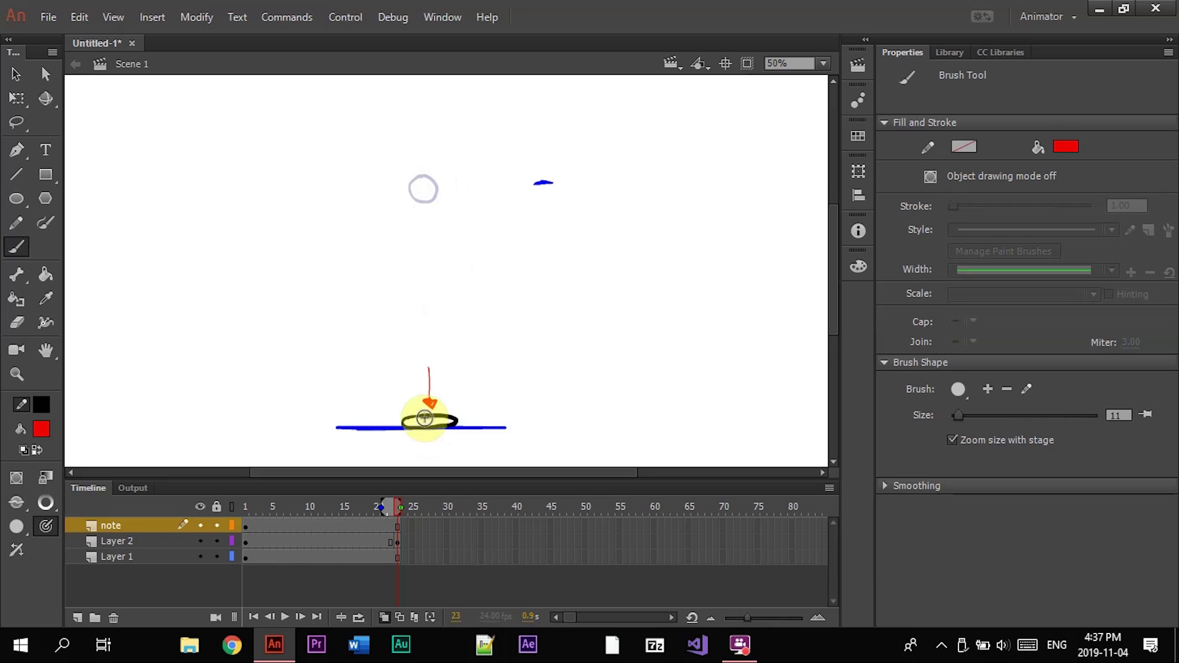
drag(394, 421, 379, 422)
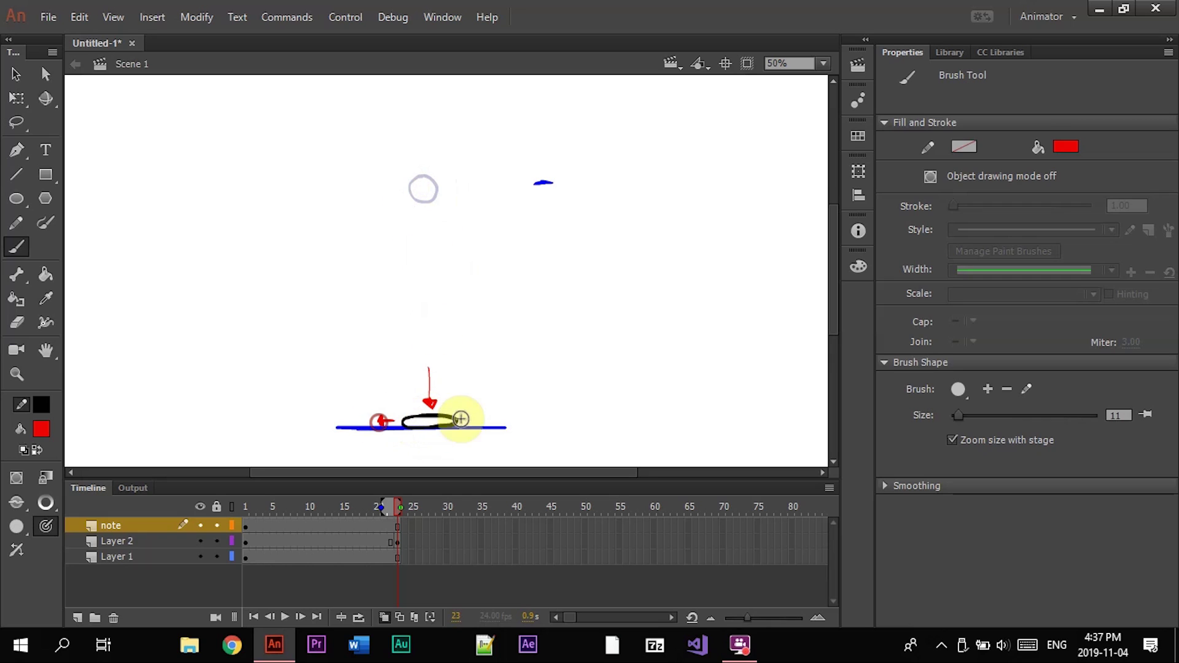
drag(468, 421, 484, 420)
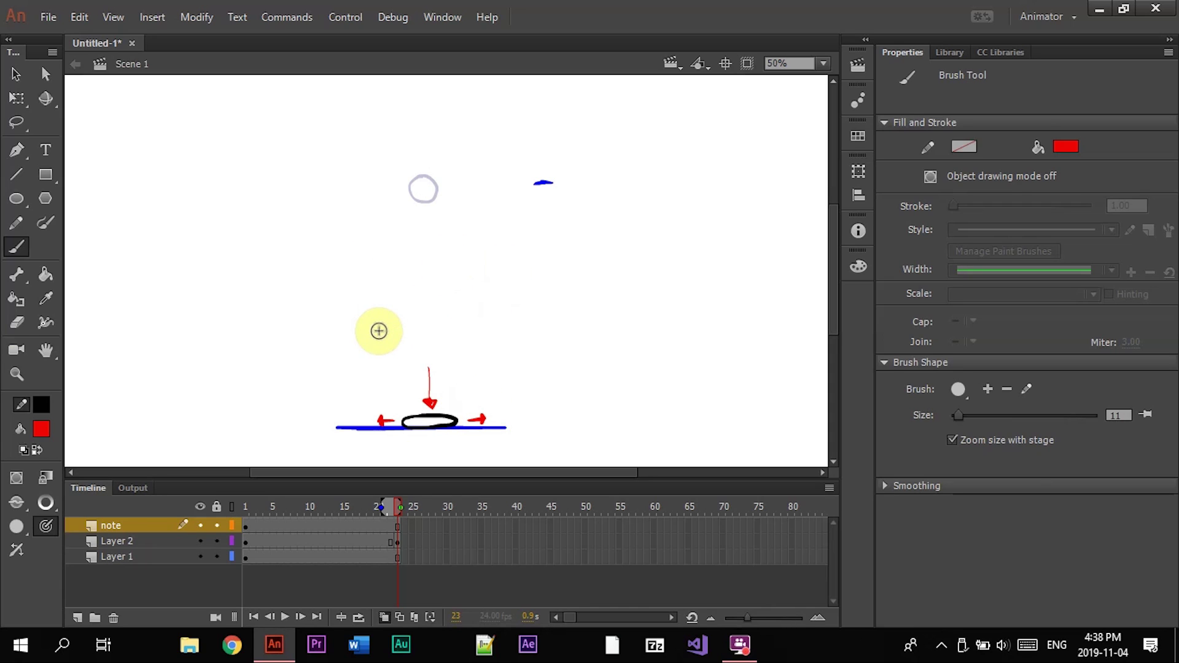
Undo the red arrows drawn on the note layer
key(ctrl+z)
key(ctrl+z)
key(ctrl+z)
key(ctrl+z)
key(ctrl+z)
key(ctrl+z)
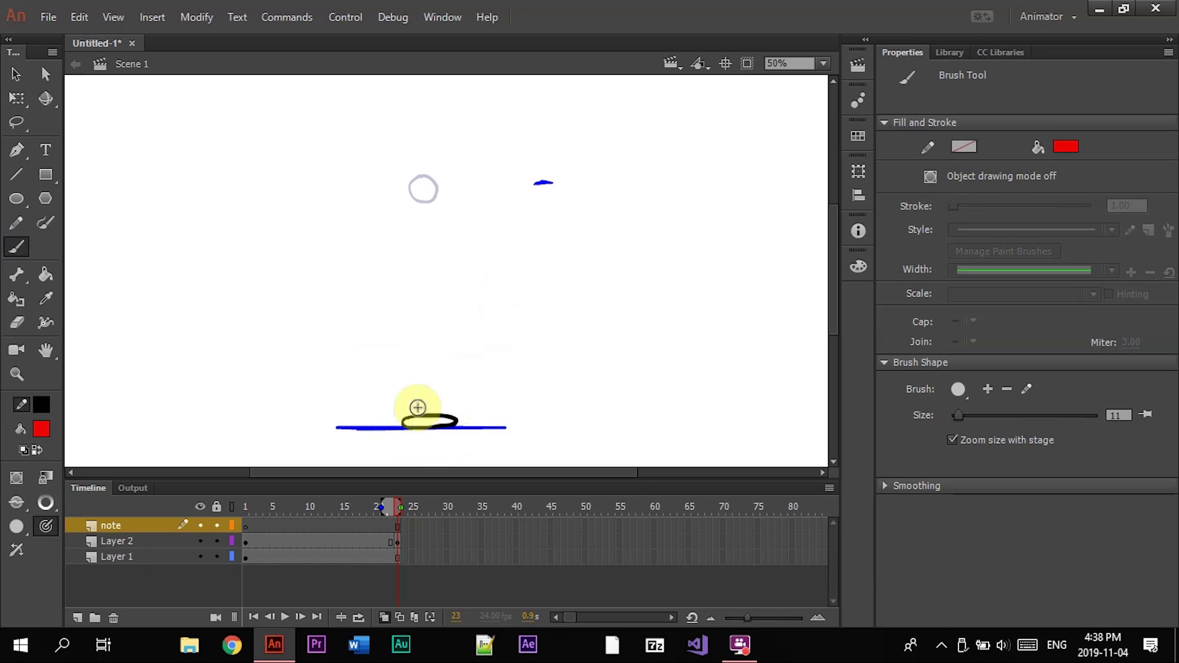
Move the squashed ball's keyframe on Layer 2 to frame 14
key(.)
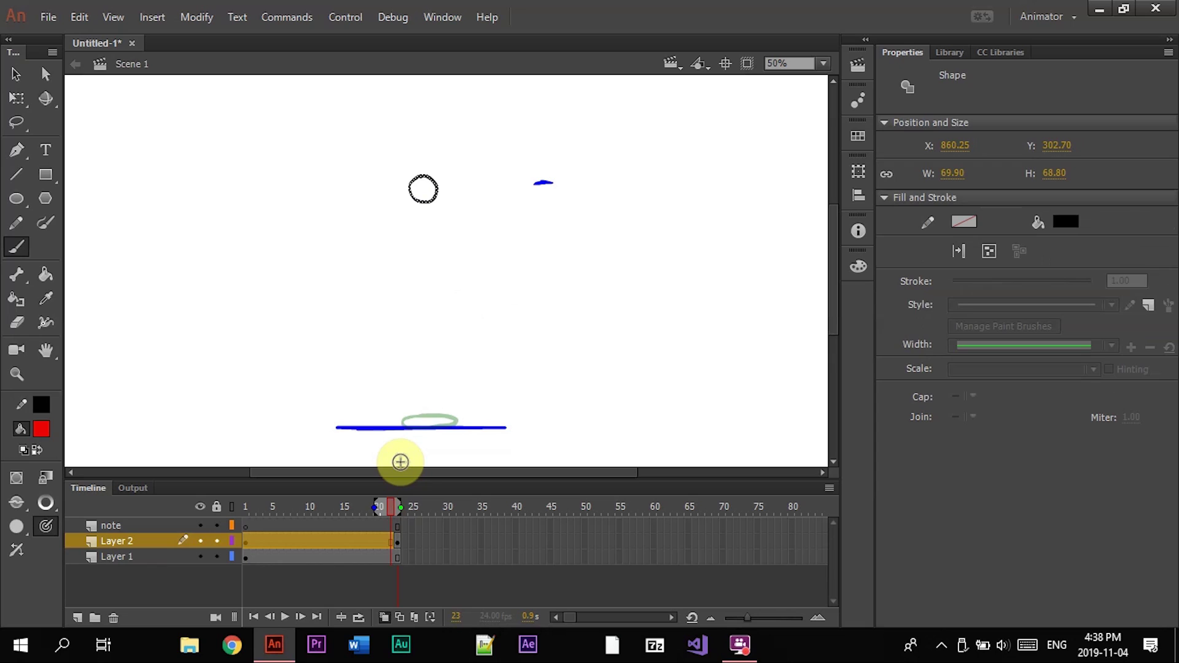
key(.)
key(ctrl+z)
key(.)
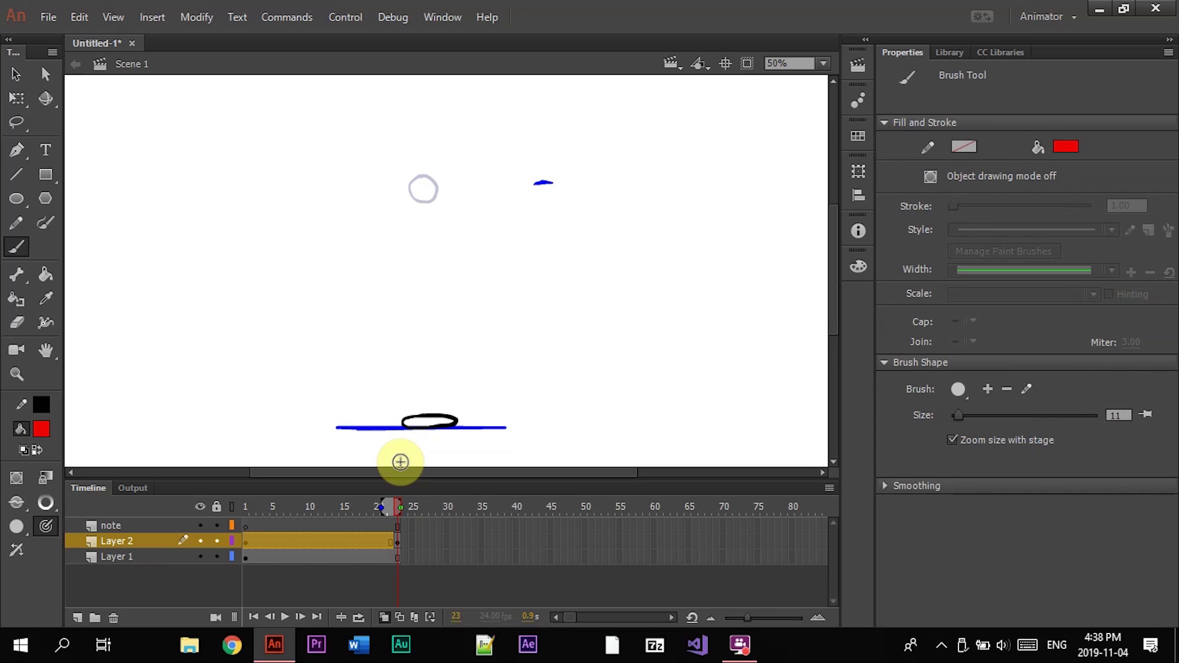
click(398, 542)
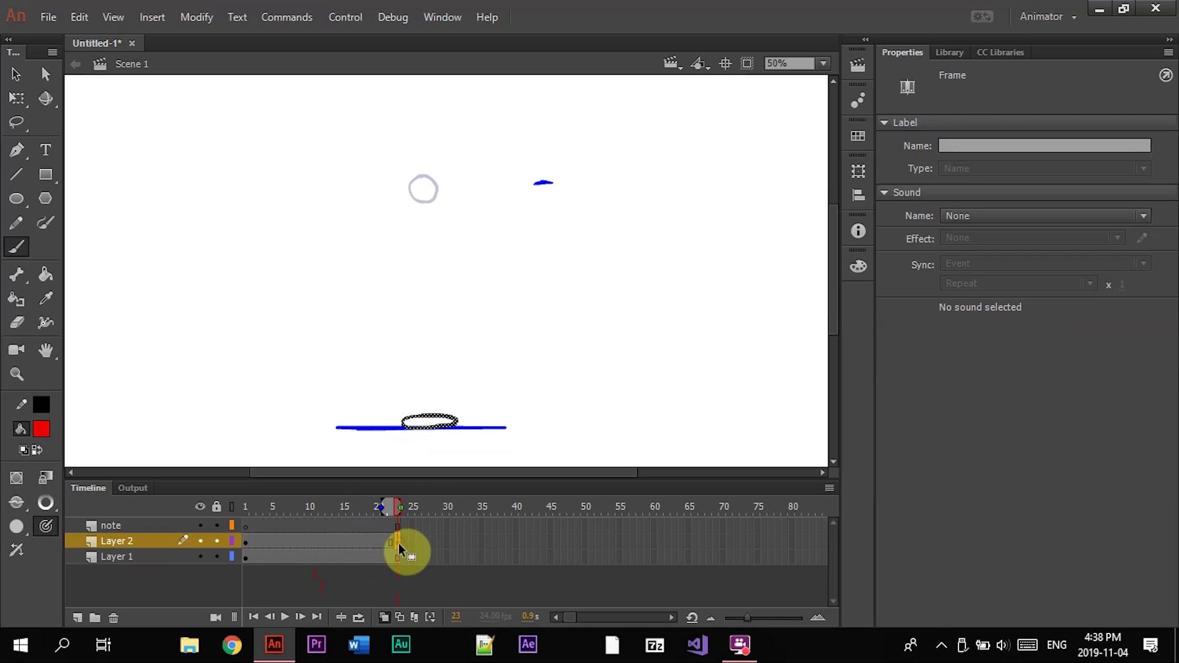
drag(399, 543, 335, 543)
Add an emptied keyframe at frame 8 of Layer 2 and draw a vertically stretched ball midway between the top and squashed poses
click(295, 541)
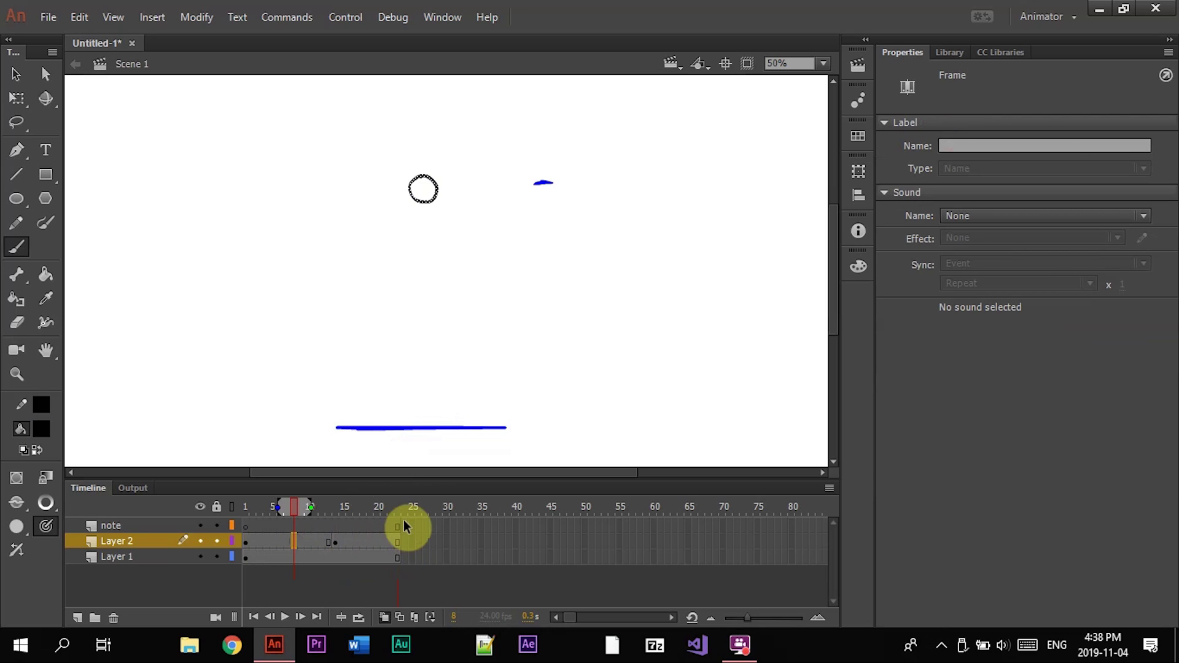
key(F6)
key(Delete)
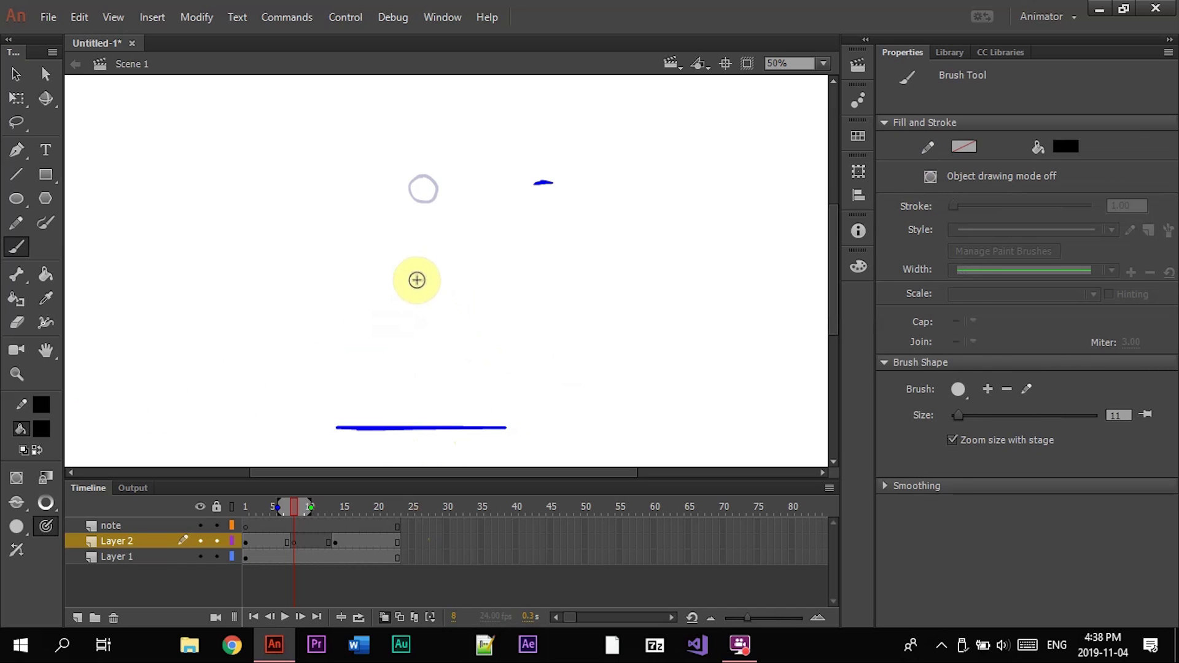
drag(310, 506, 339, 508)
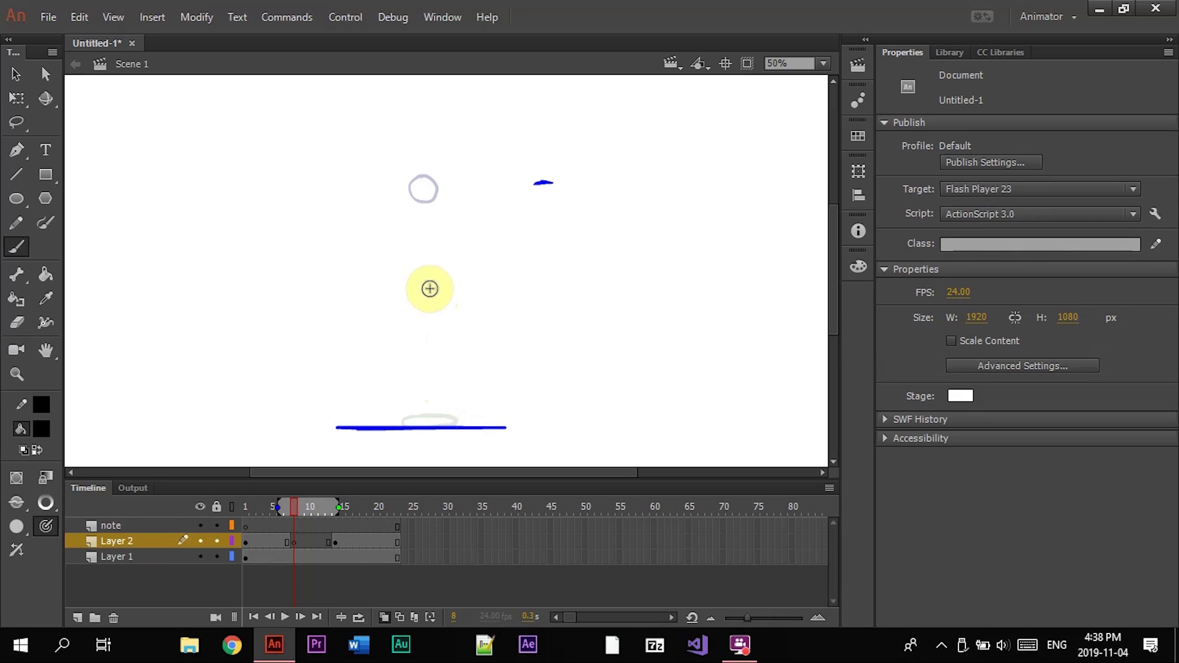
mouse_move(424, 280)
mouse_down()
mouse_move(415, 294)
mouse_move(436, 287)
mouse_move(421, 285)
mouse_up()
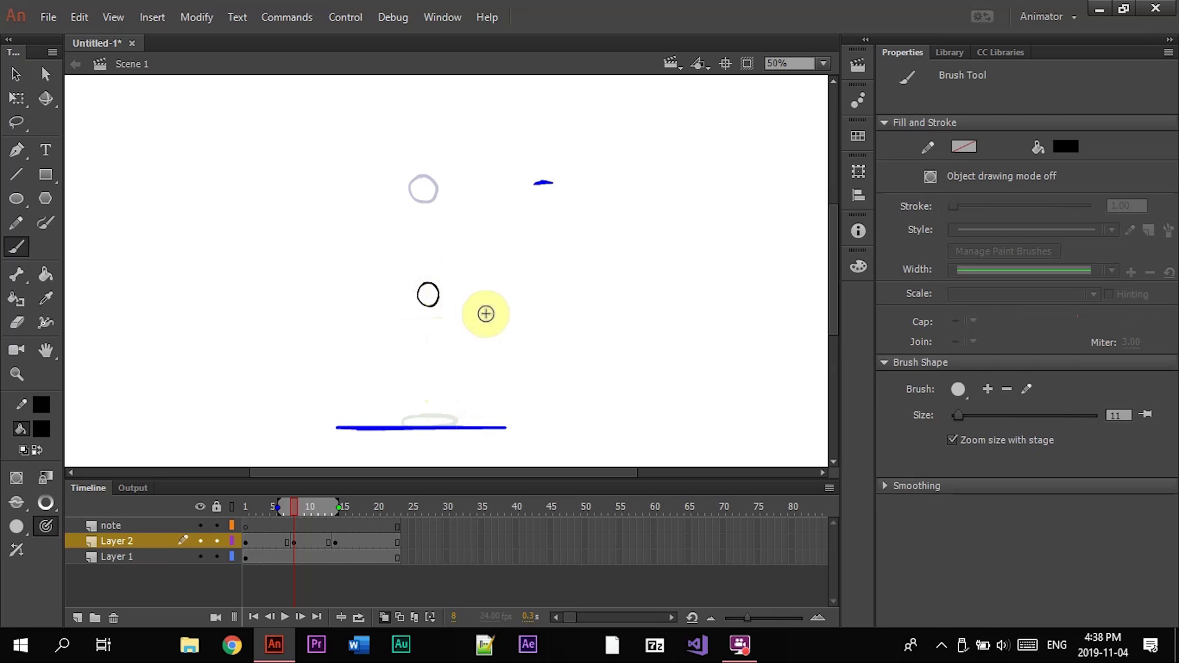
key(ctrl+z)
drag(421, 280, 428, 304)
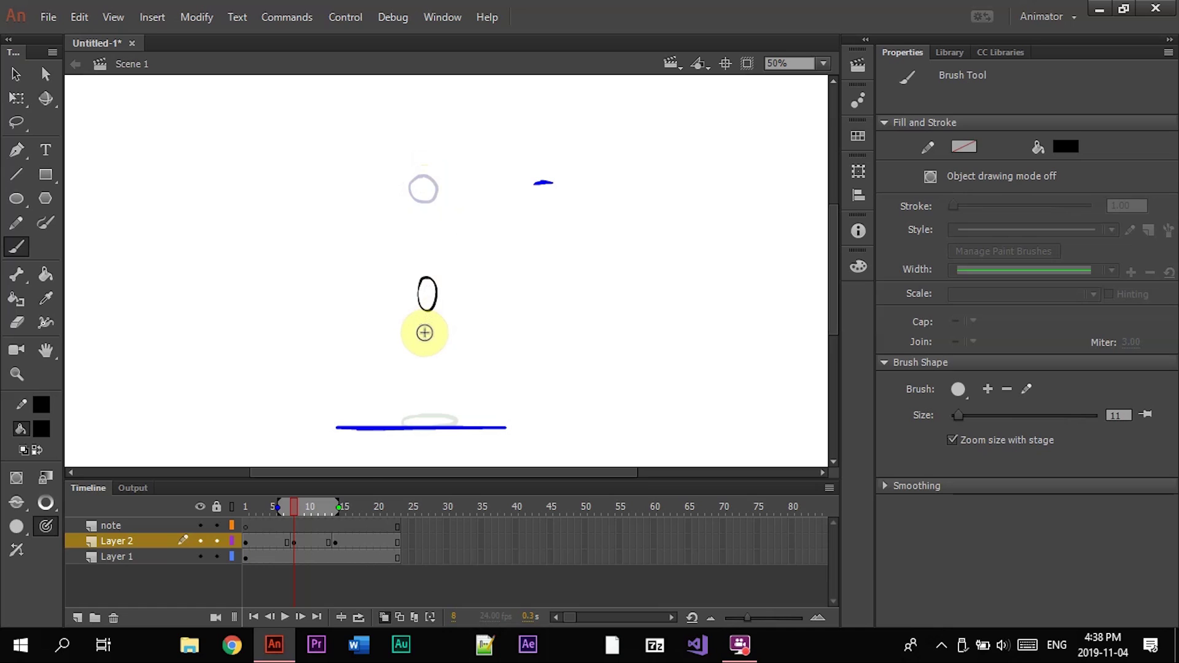
Insert a blank keyframe at frame 4 of Layer 2 and draw a round ball slightly below the starting ball
drag(294, 508, 267, 515)
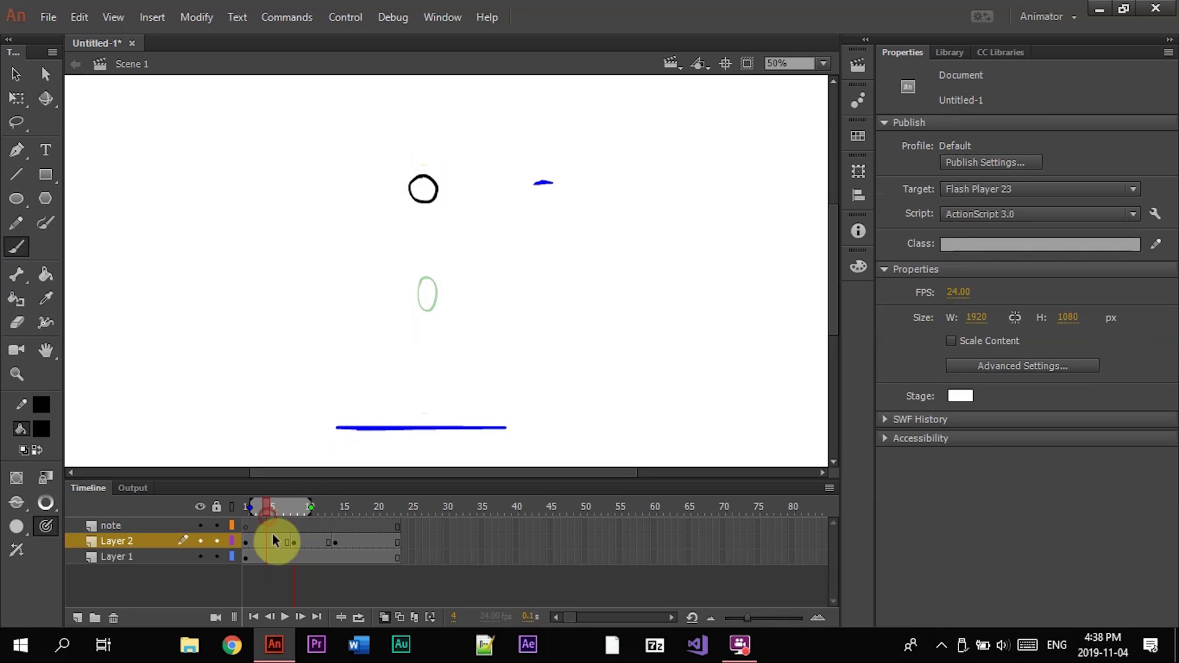
key(F7)
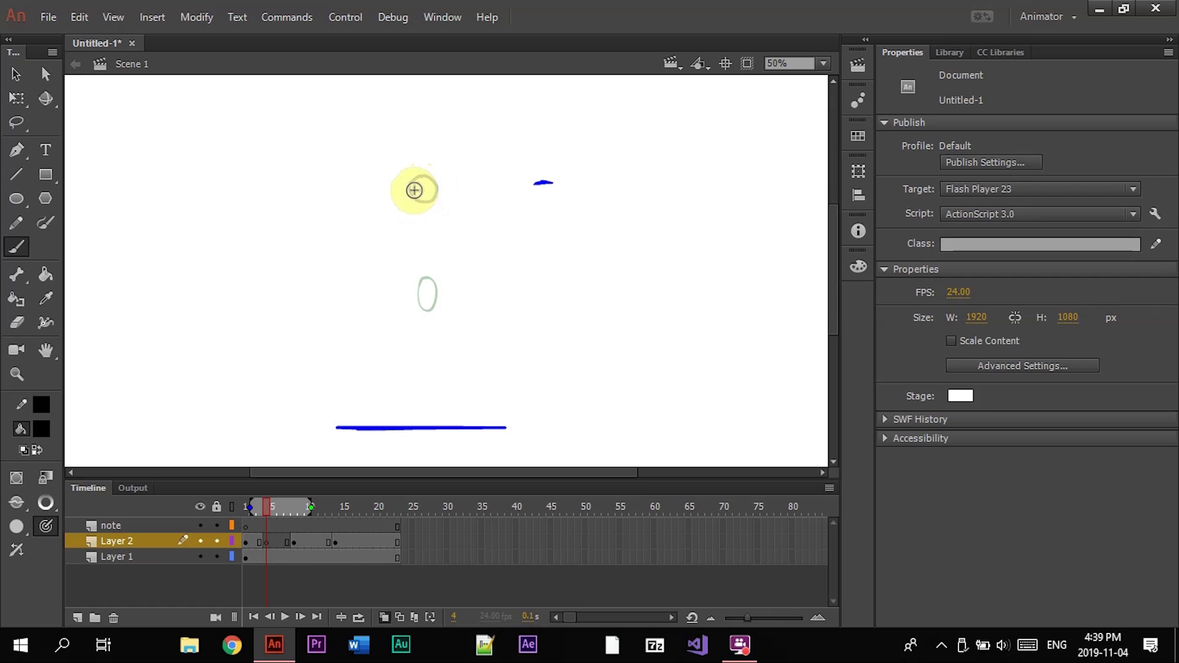
mouse_move(412, 189)
mouse_down()
mouse_move(410, 200)
mouse_move(434, 205)
mouse_move(423, 185)
mouse_move(411, 195)
mouse_up()
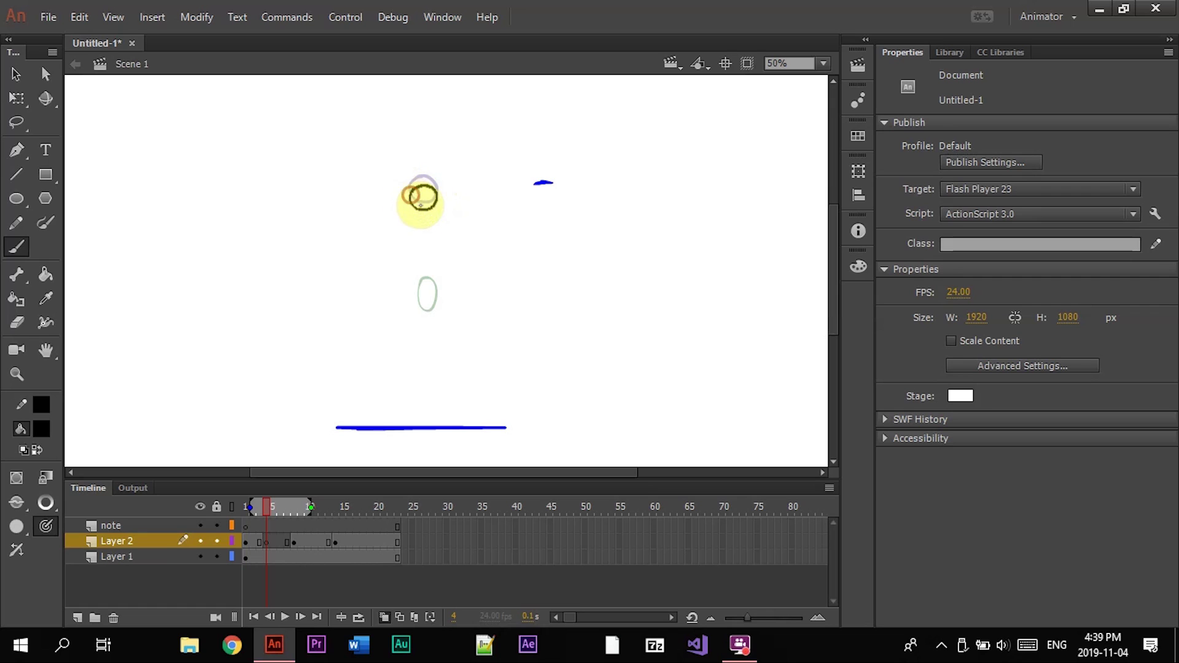
Draw the next falling ball in a blank keyframe at frame 6 of Layer 2, extending the onion skin range back to frame 1
key(period)
key(period)
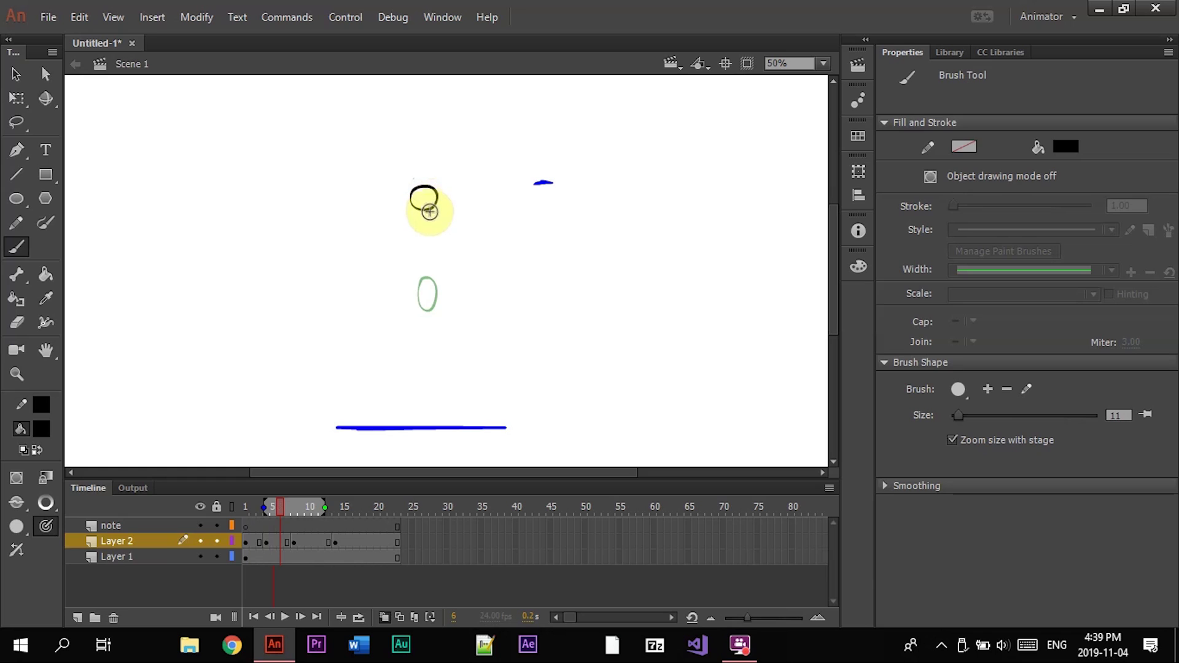
drag(264, 506, 244, 506)
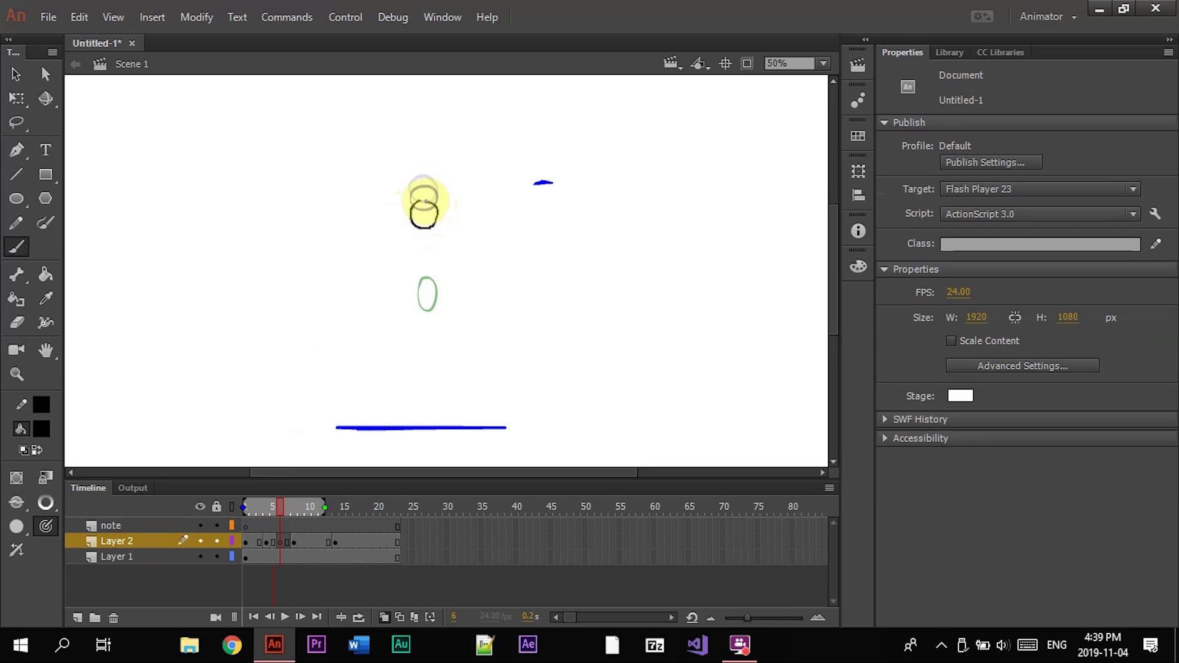
key(ctrl+z)
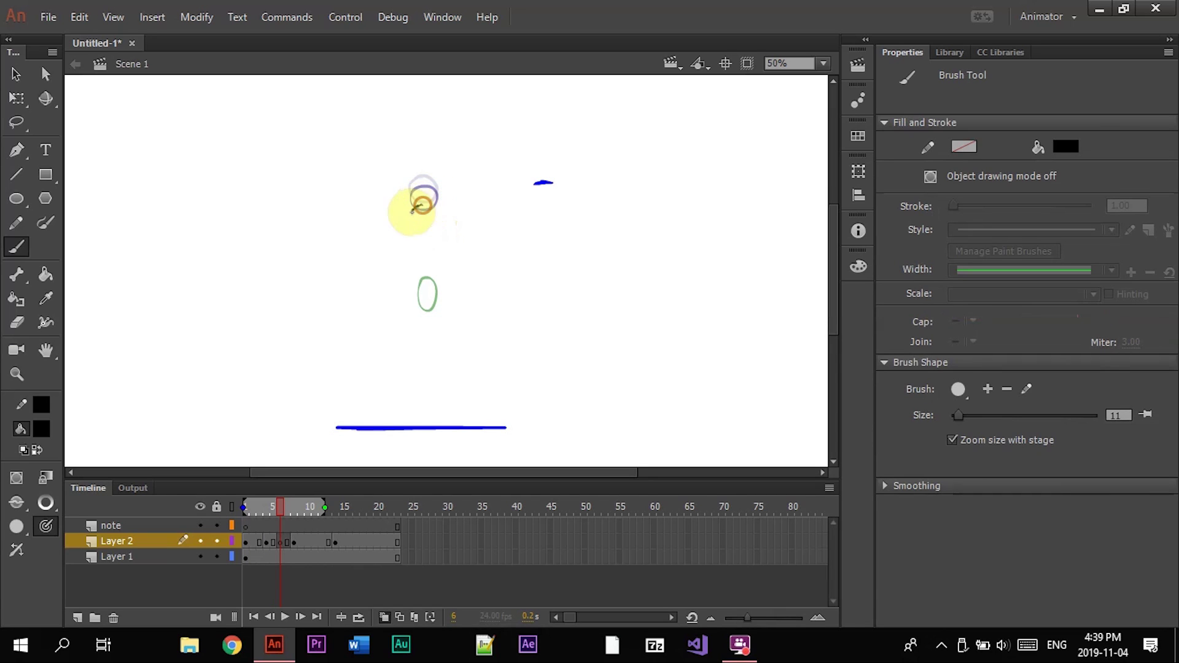
drag(413, 209, 433, 218)
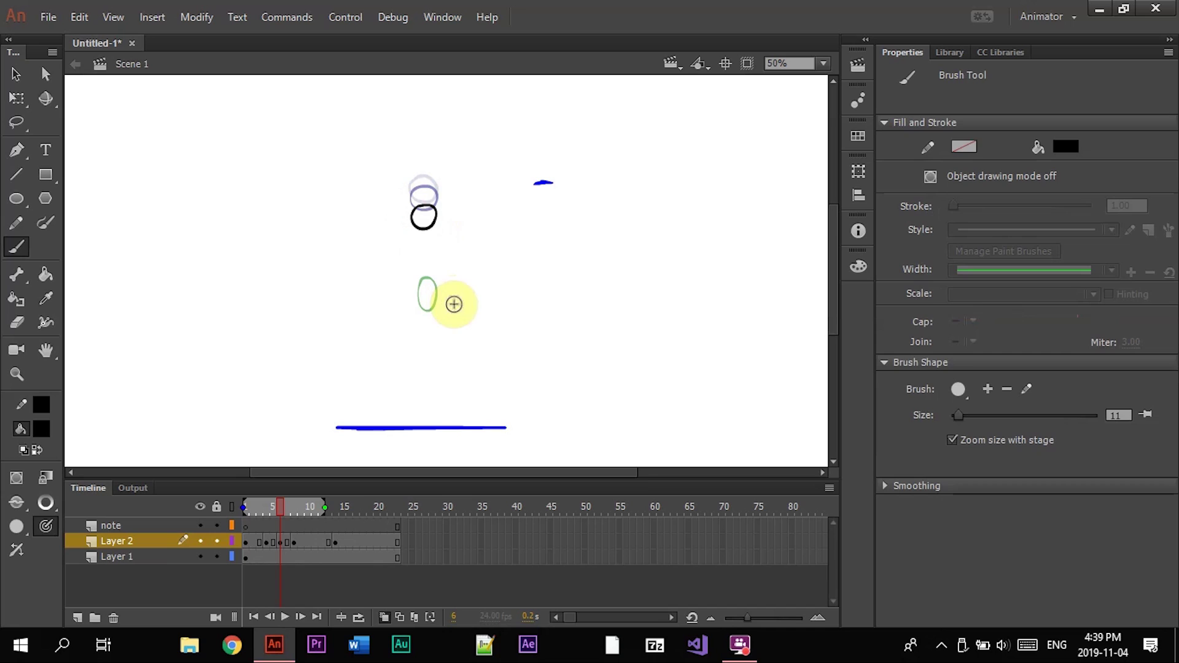
Respace Layer 2's early keyframes to every second frame and draw a slightly stretched ball at frame 7
click(266, 541)
key(Return)
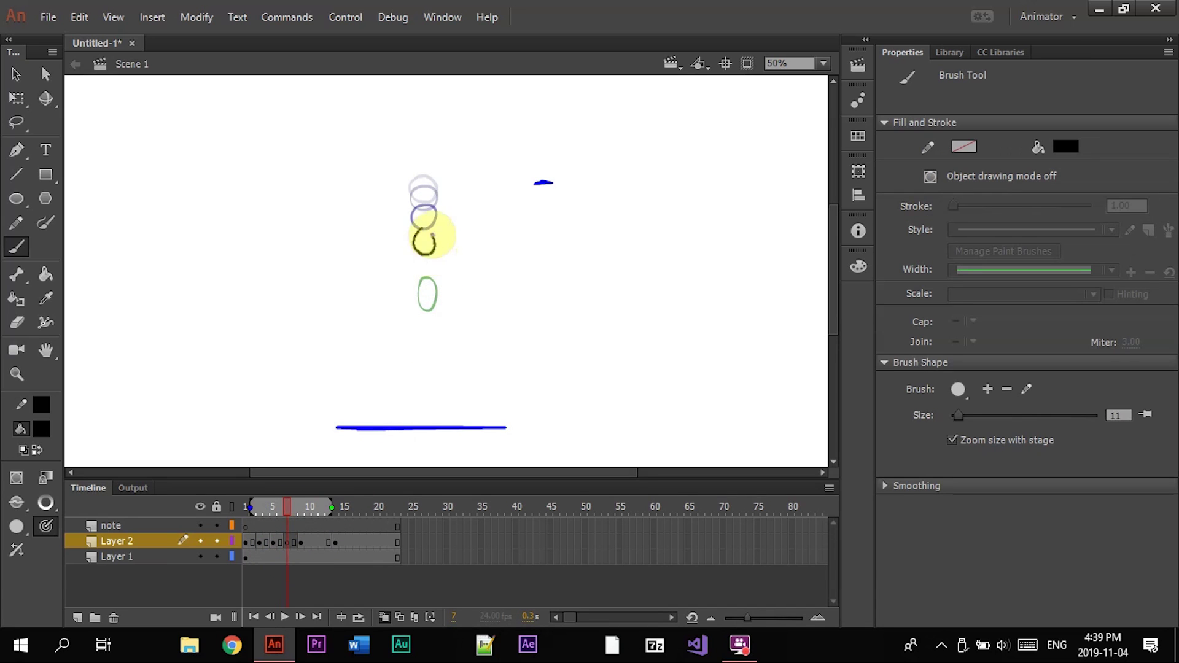
Move the squashed ball's keyframe on Layer 2 to frame 13
mouse_move(294, 508)
mouse_down()
mouse_move(282, 538)
mouse_move(305, 544)
mouse_move(322, 542)
mouse_move(312, 513)
mouse_up()
click(337, 543)
click(322, 543)
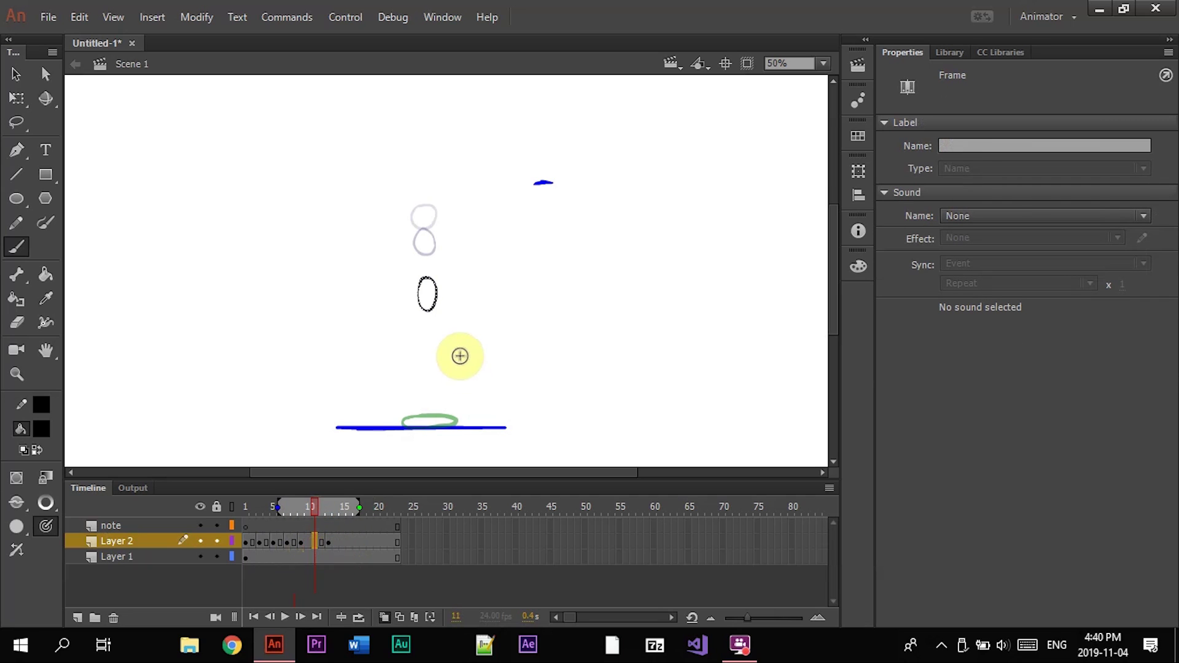
Insert a blank keyframe at frame 11 of Layer 2 and draw a tall stretched ball just above the squashed one
key(F7)
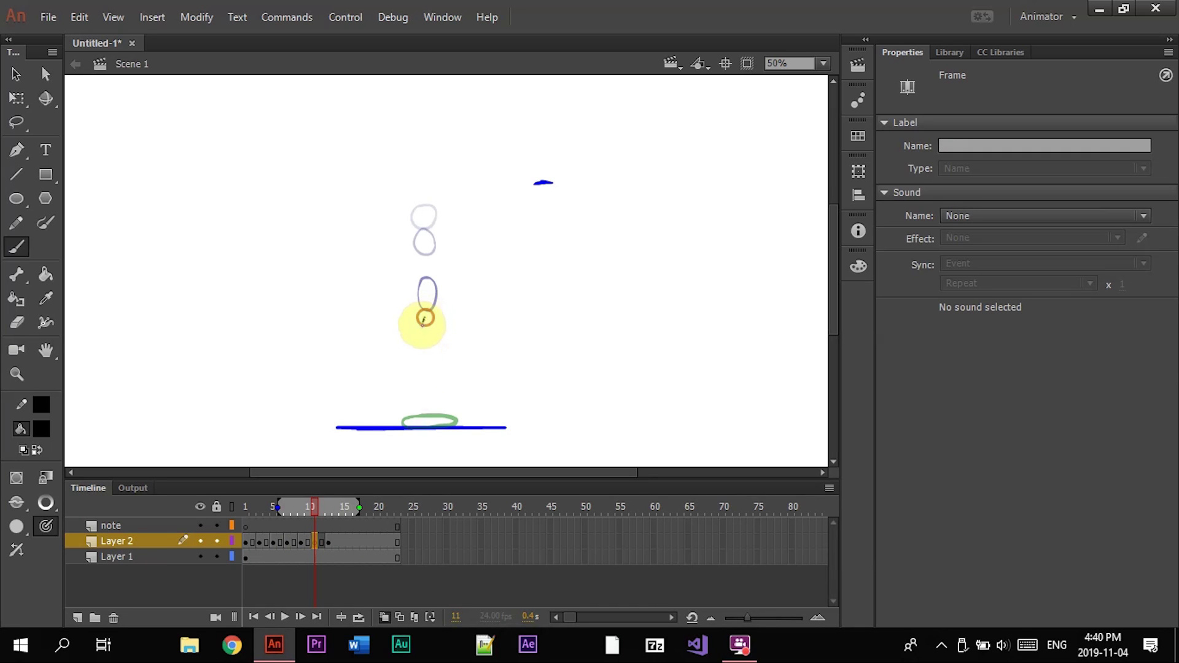
mouse_move(422, 326)
mouse_down()
mouse_move(432, 361)
mouse_move(434, 333)
mouse_up()
key(ctrl+z)
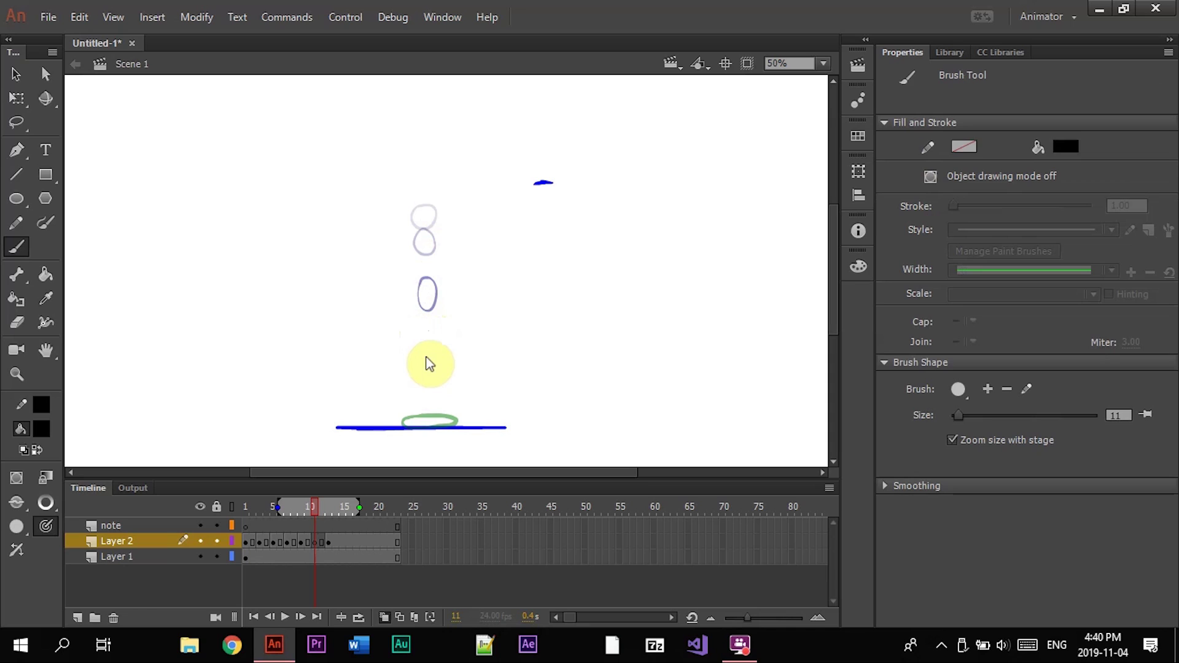
mouse_move(424, 355)
mouse_down()
mouse_move(430, 391)
mouse_move(429, 351)
mouse_up()
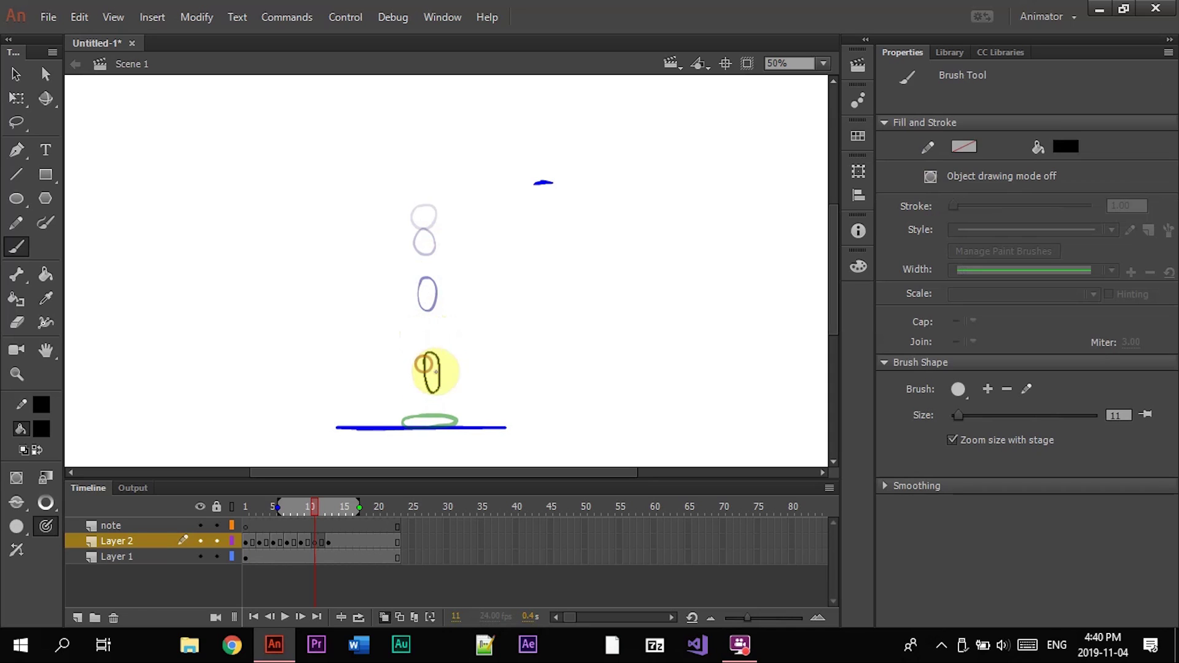
Play back the ball's fall from the start of the timeline to check its motion
key(.)
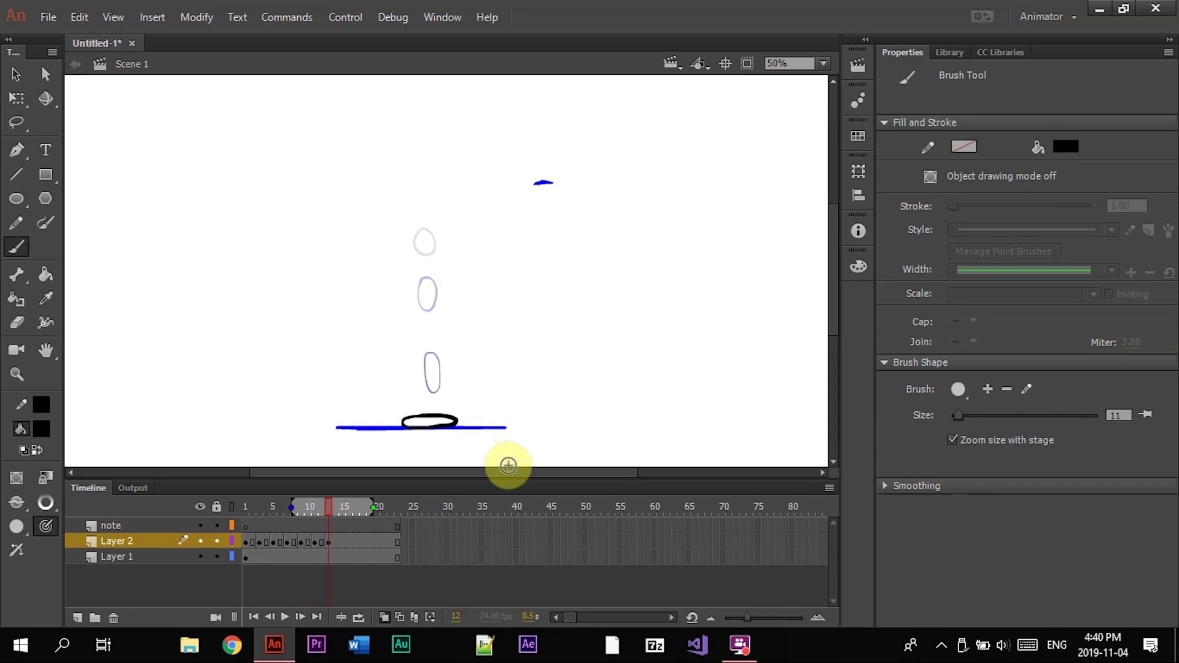
drag(335, 501, 174, 563)
key(Return)
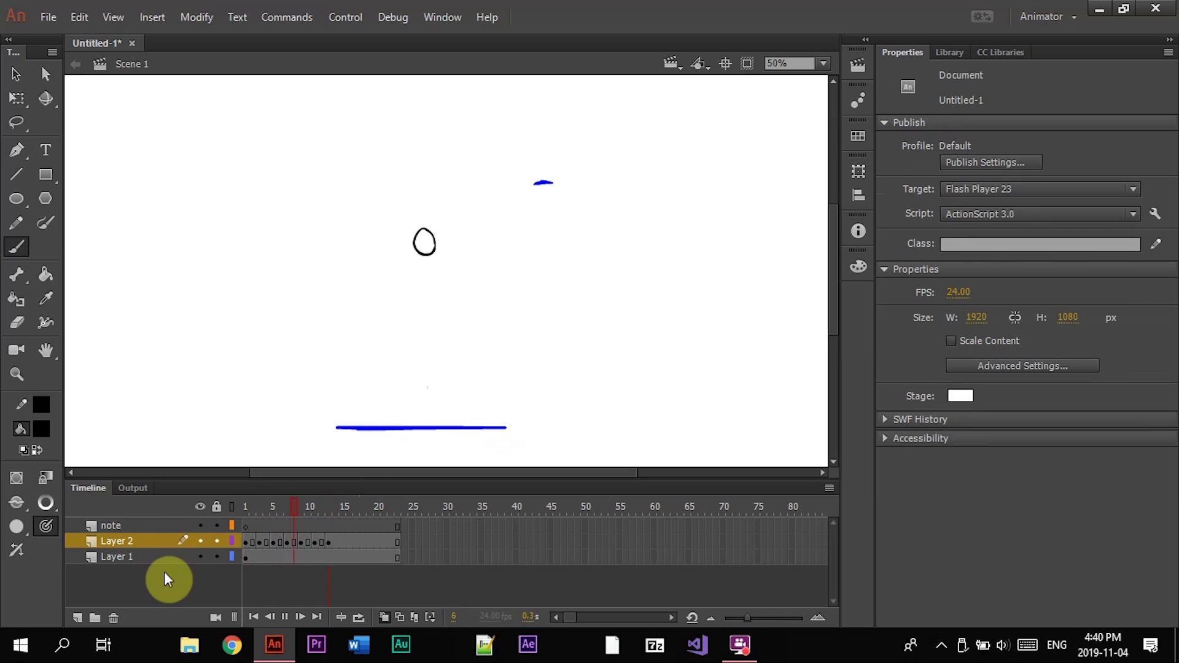
Loop playback over the first 13 frames to check the ball's fall and squash, and turn looping off
click(318, 501)
key(Return)
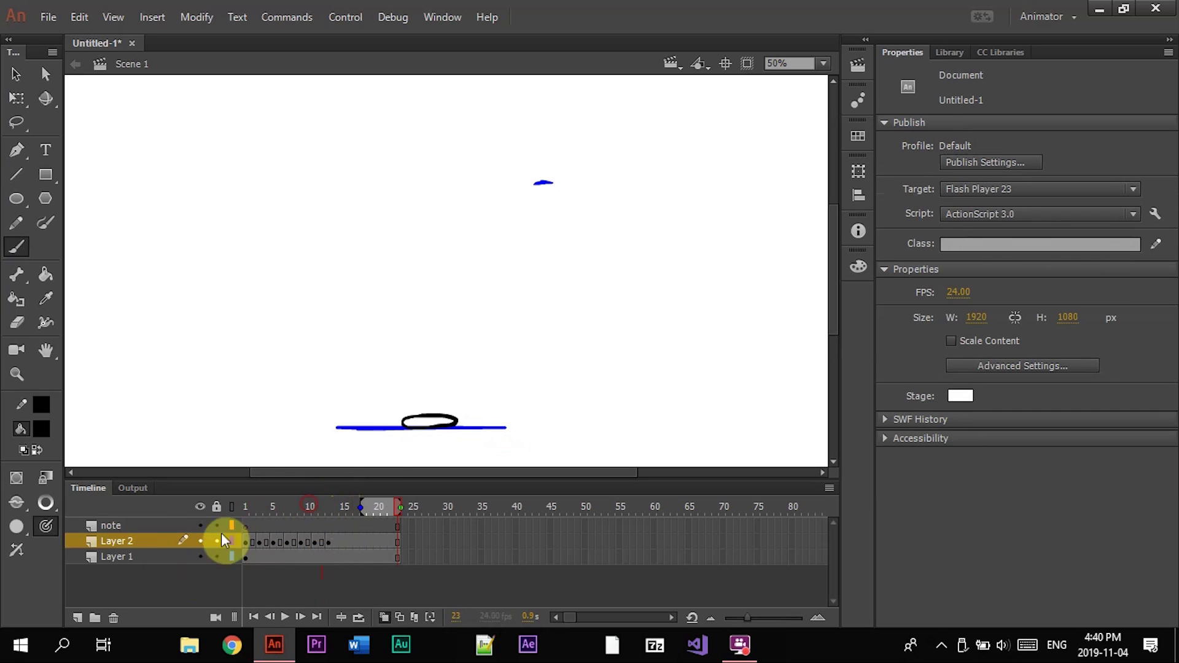
click(245, 505)
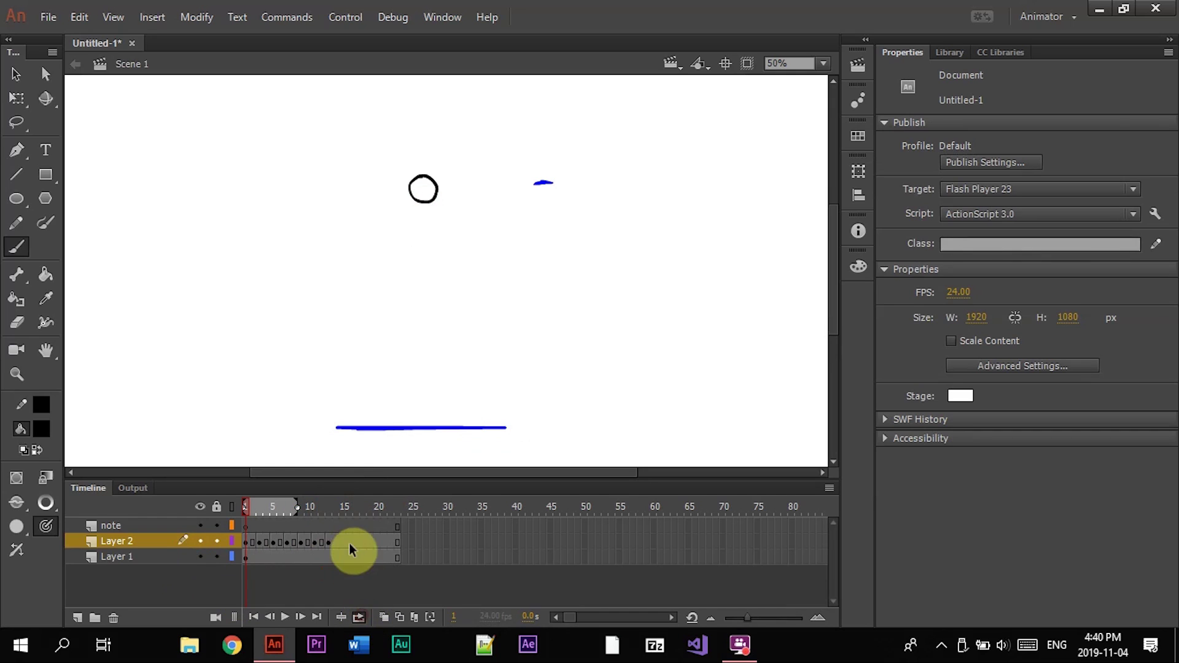
drag(290, 507, 330, 515)
key(Return)
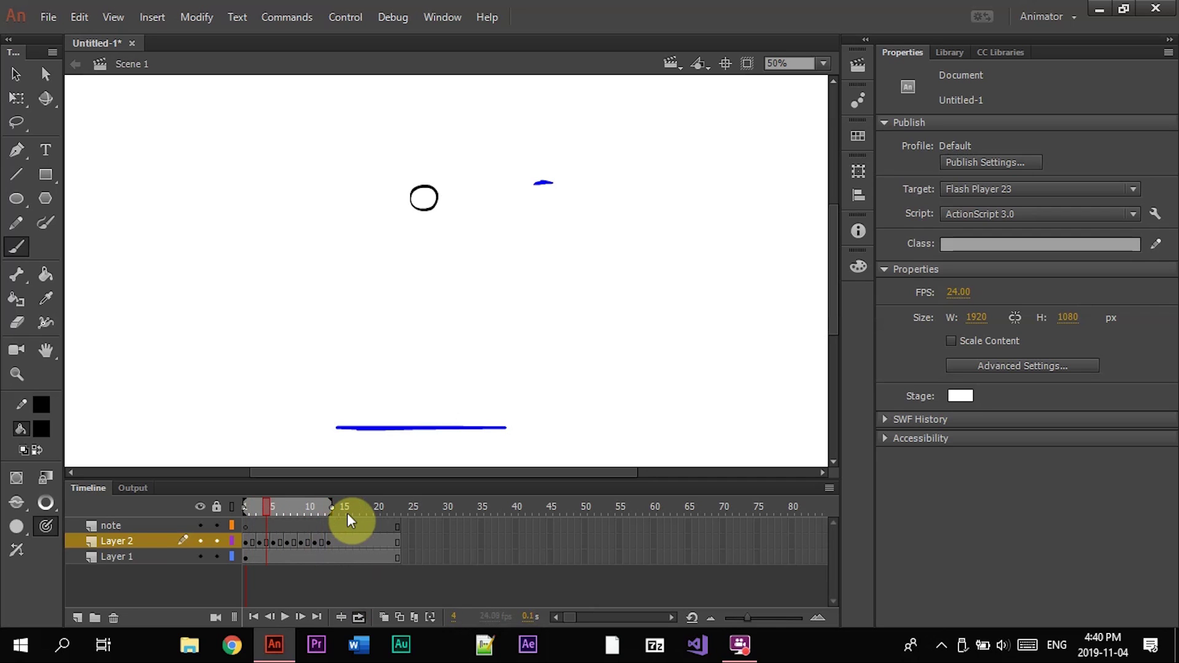
click(334, 514)
click(337, 541)
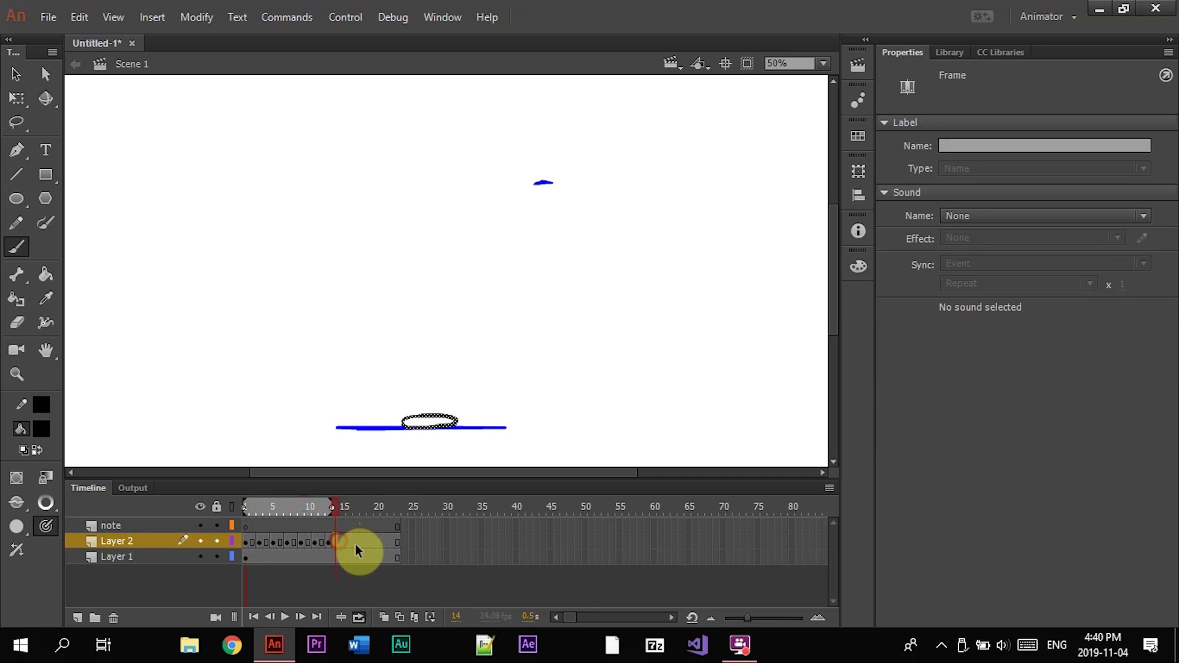
click(354, 619)
Insert blank keyframes every second frame from frame 15 of Layer 2 and draw the stretched ball rebounding upward, using onion skins as a guide
click(339, 515)
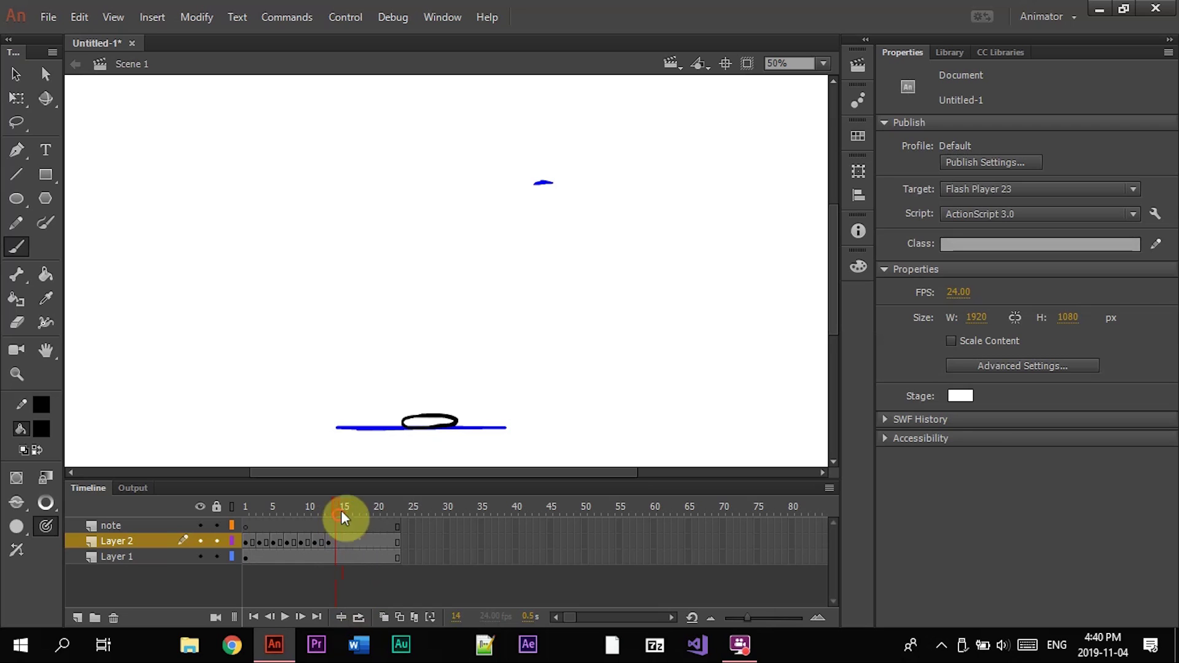
key(F7)
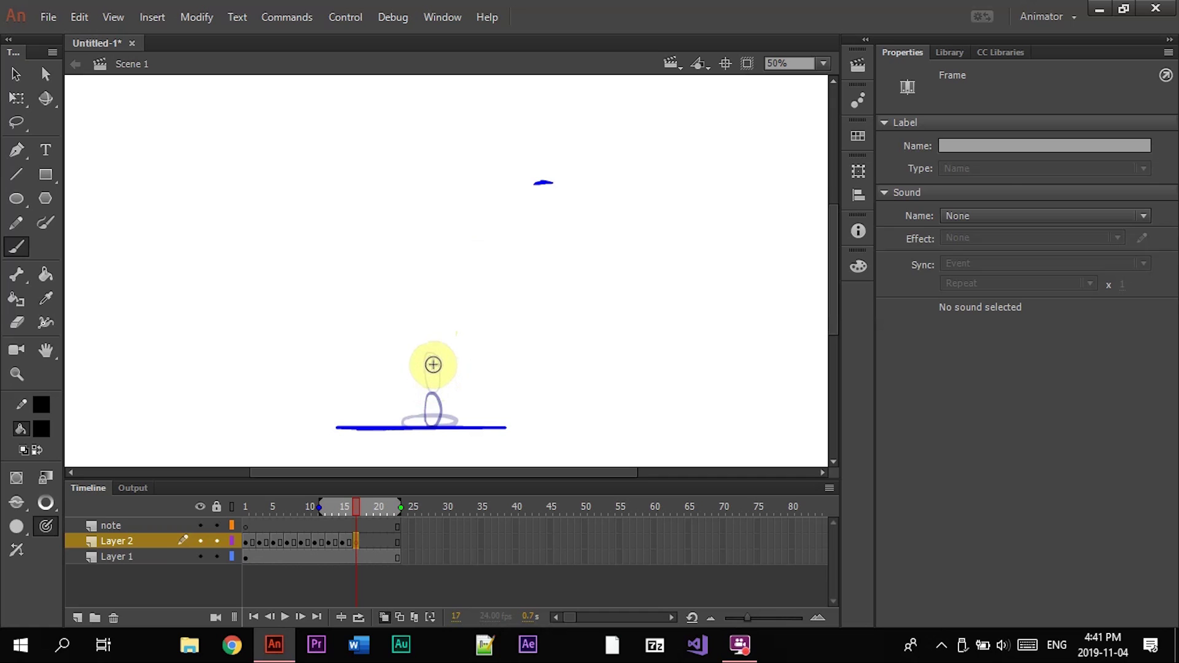
drag(430, 353, 434, 357)
key(F7)
drag(433, 304, 434, 305)
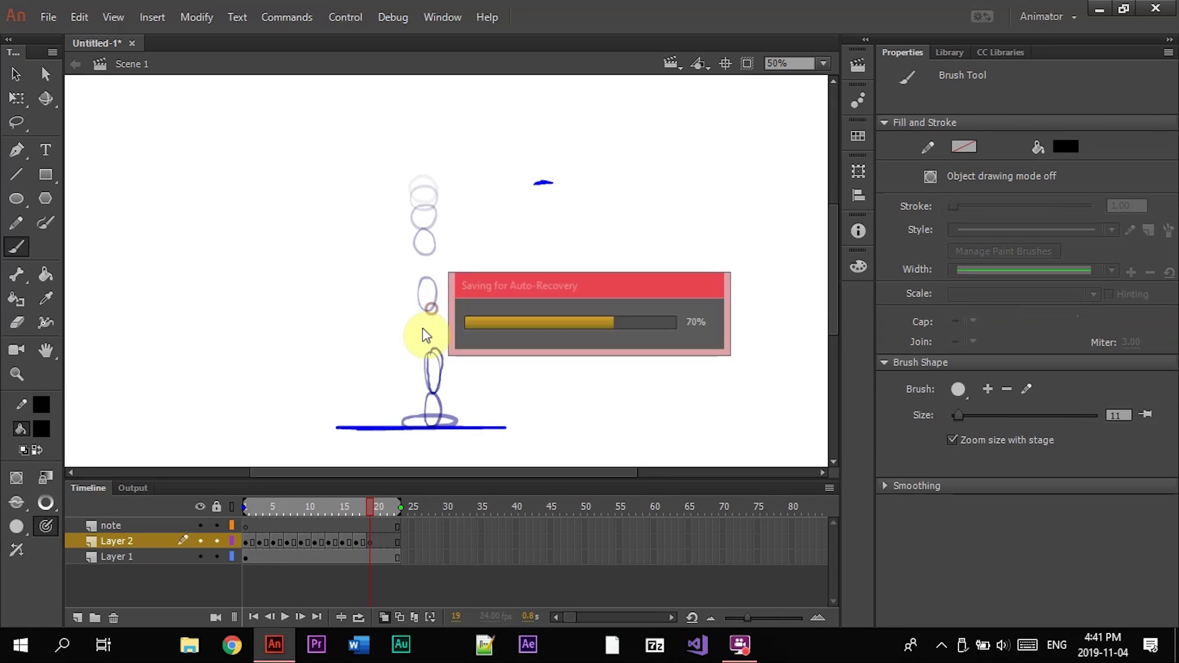
key(F7)
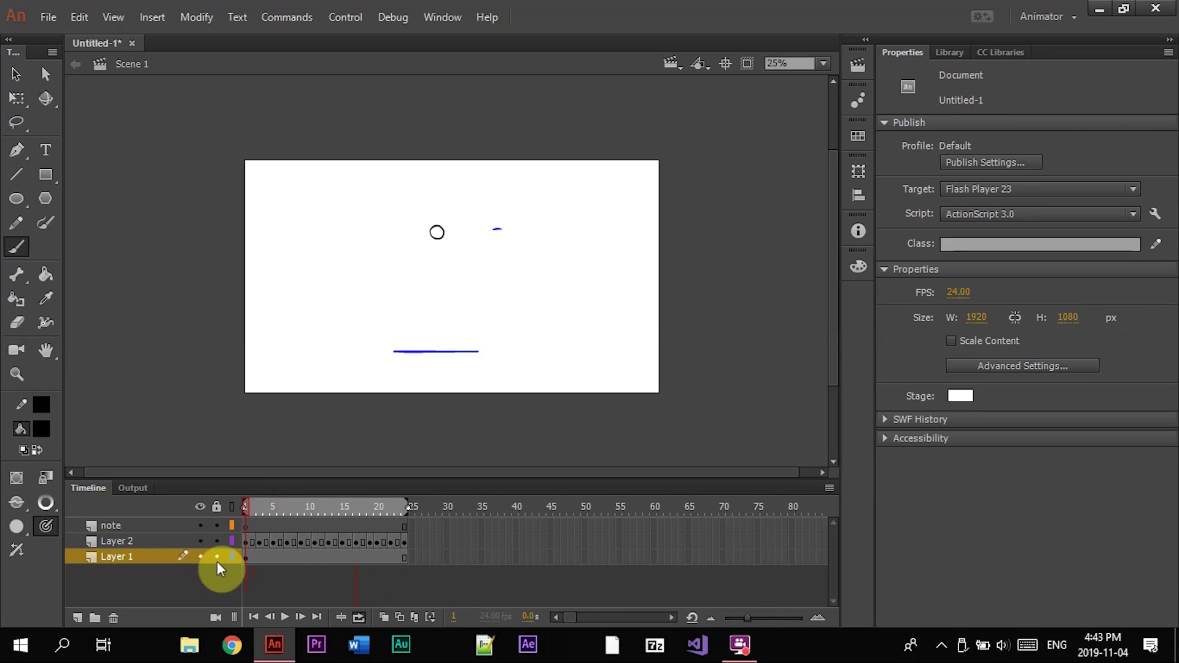
Insert a two-frame blank keyframe at frame 5 of Layer 2, pushing the following drawings back
key(Return)
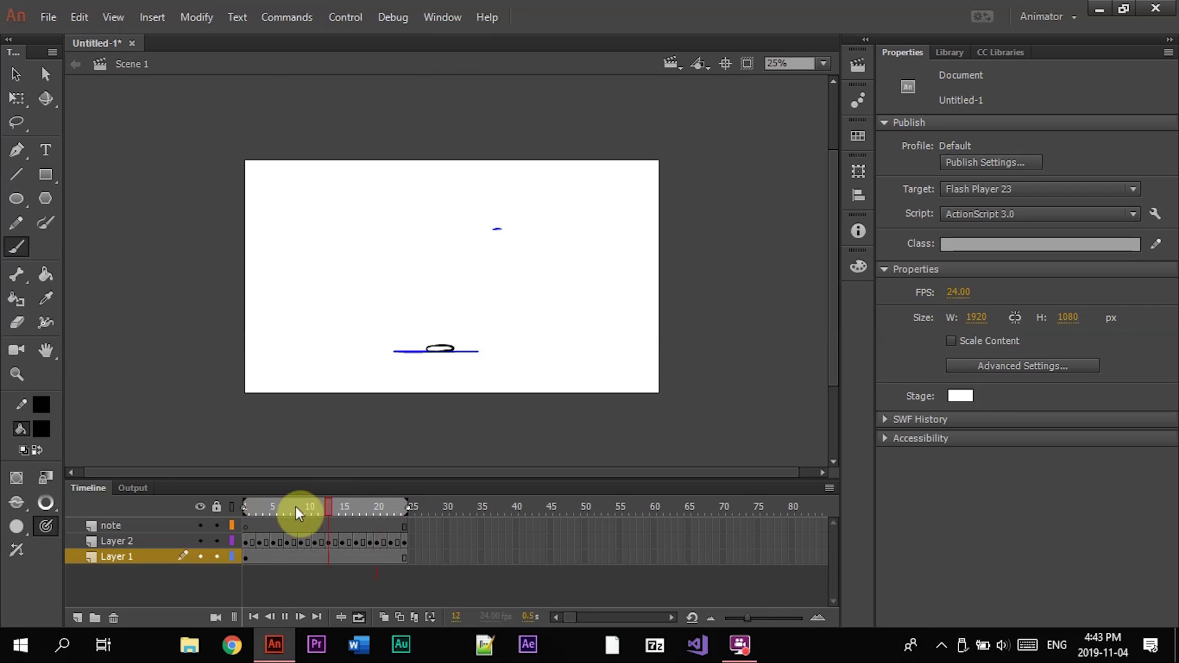
click(272, 543)
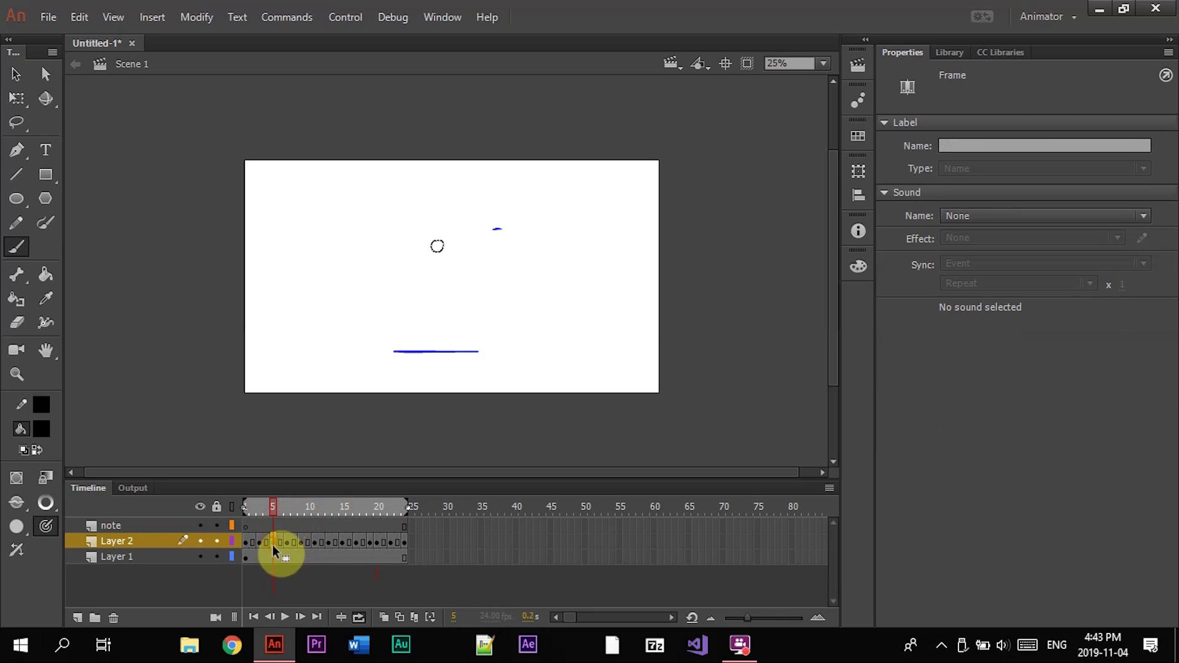
key(F5)
key(F5)
click(273, 545)
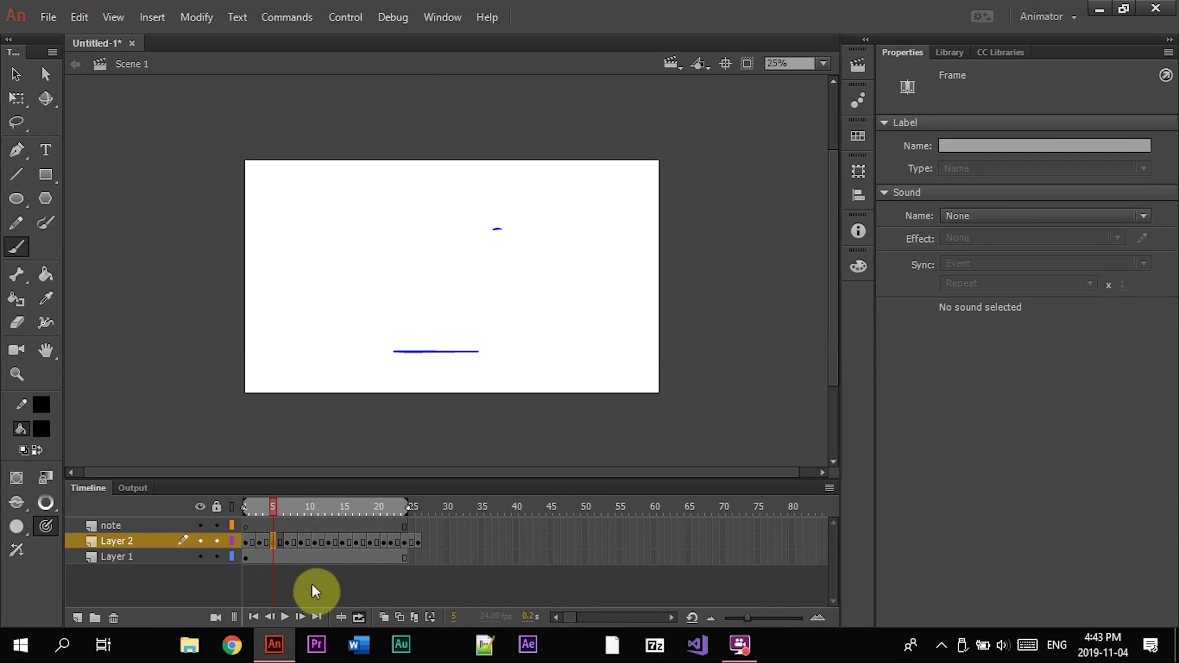
Turn off looping, onion-skin the frames around frame 5 and draw the in-between ball on Layer 2
click(358, 615)
click(382, 615)
mouse_move(249, 506)
mouse_down()
mouse_move(308, 506)
mouse_move(261, 505)
mouse_up()
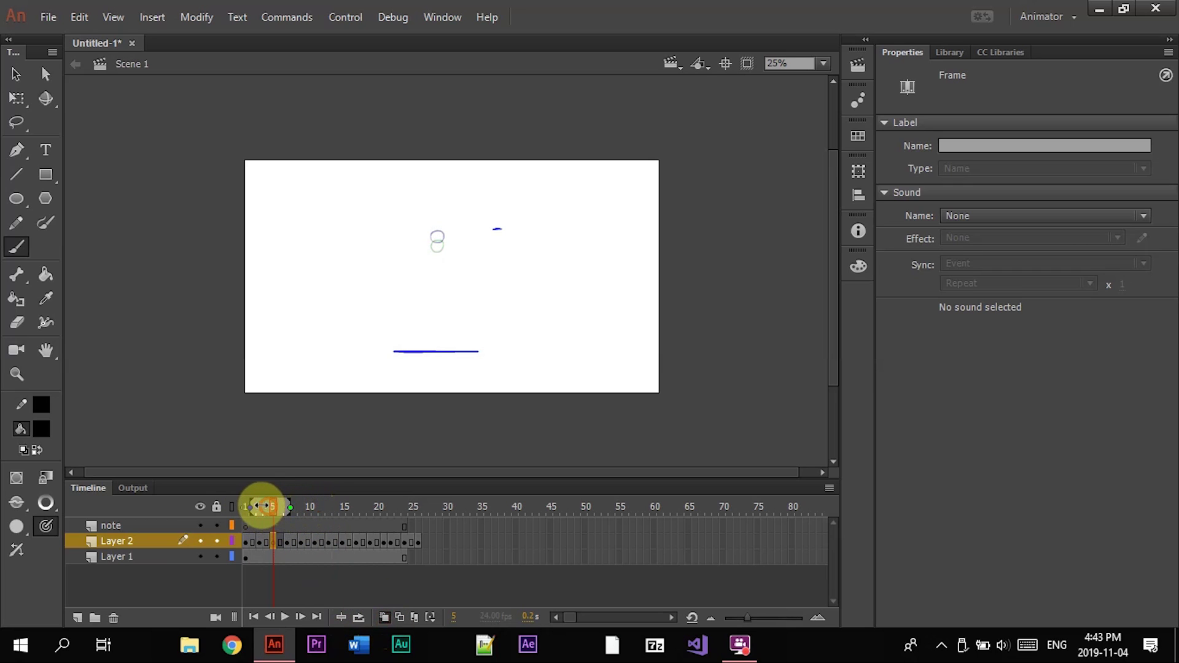
key(ctrl+1)
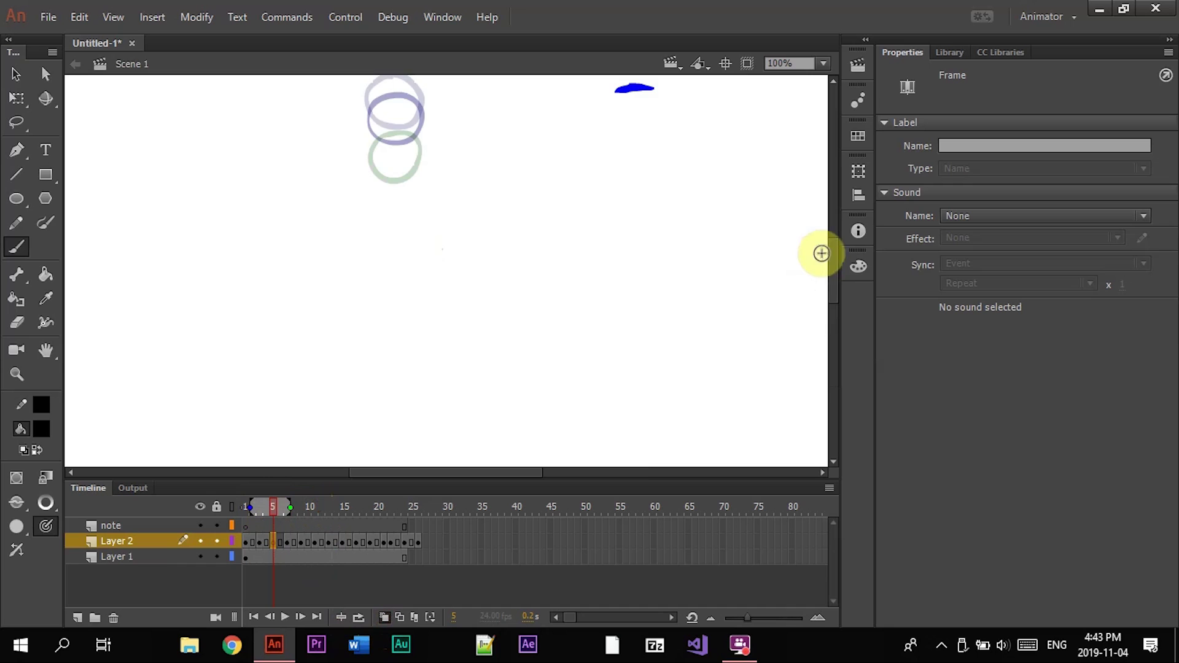
drag(831, 242, 831, 234)
drag(316, 507, 184, 528)
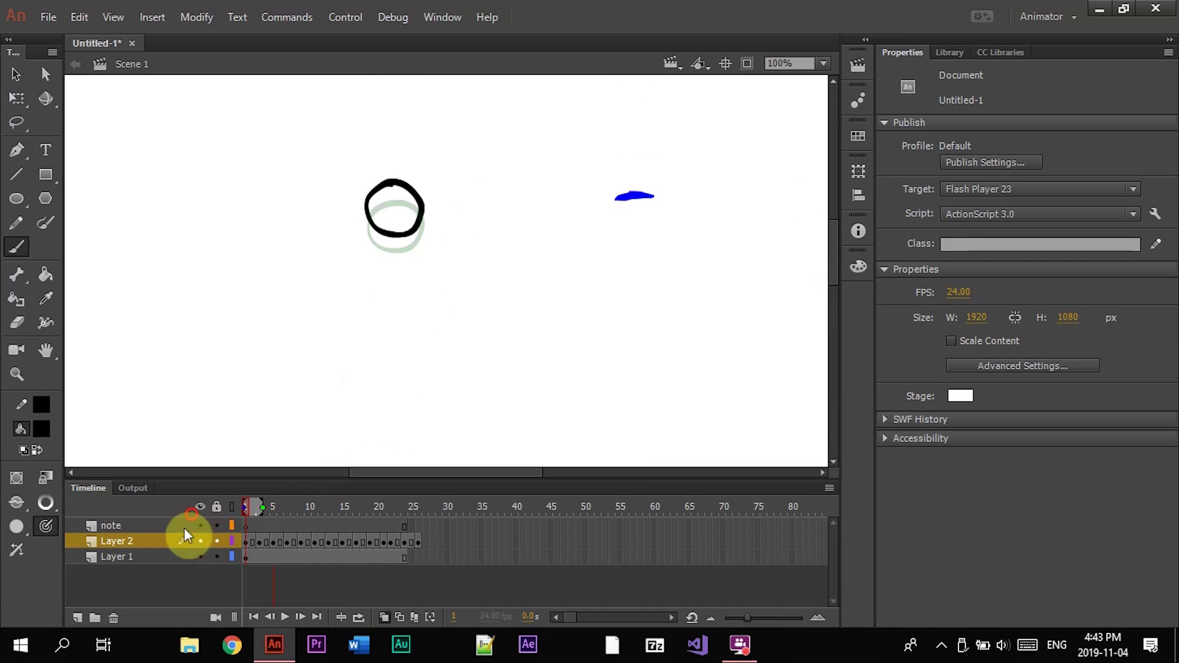
Enable loop playback across the animation and extend Layer 1 and the note layer to frame 26
key(ctrl+minus)
key(ctrl+minus)
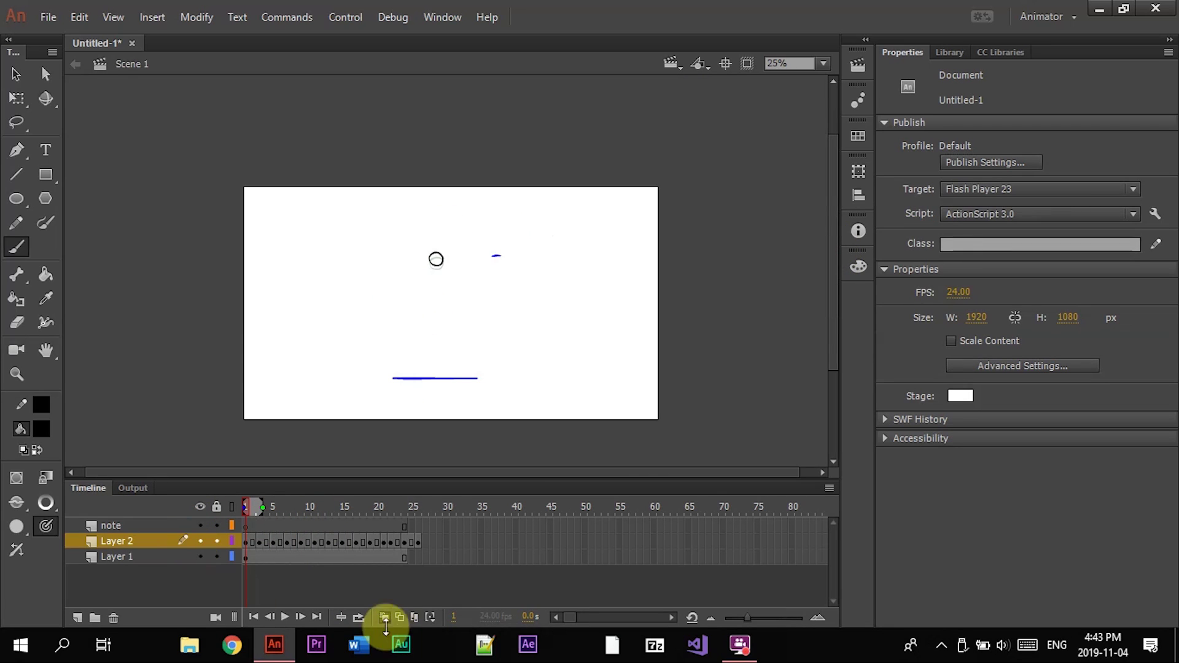
click(358, 619)
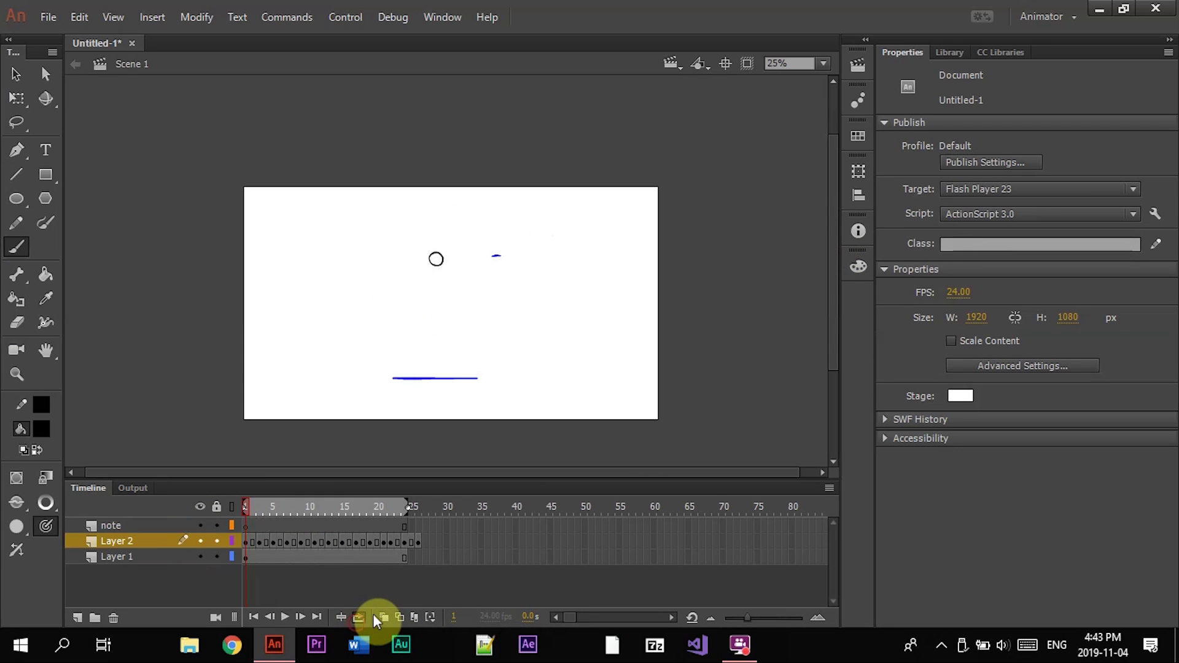
drag(407, 508, 245, 509)
click(417, 558)
key(F5)
click(418, 527)
key(F5)
Play the looping bounce on the timeline, test the movie in the preview window and close it
key(Return)
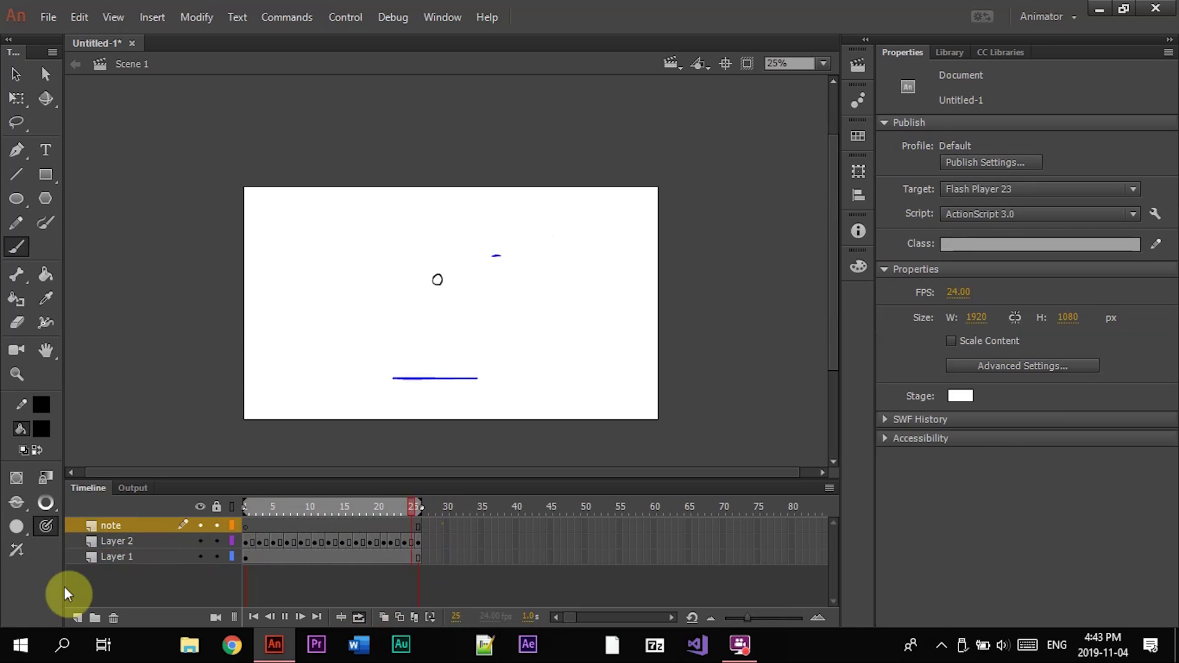
key(ctrl+Return)
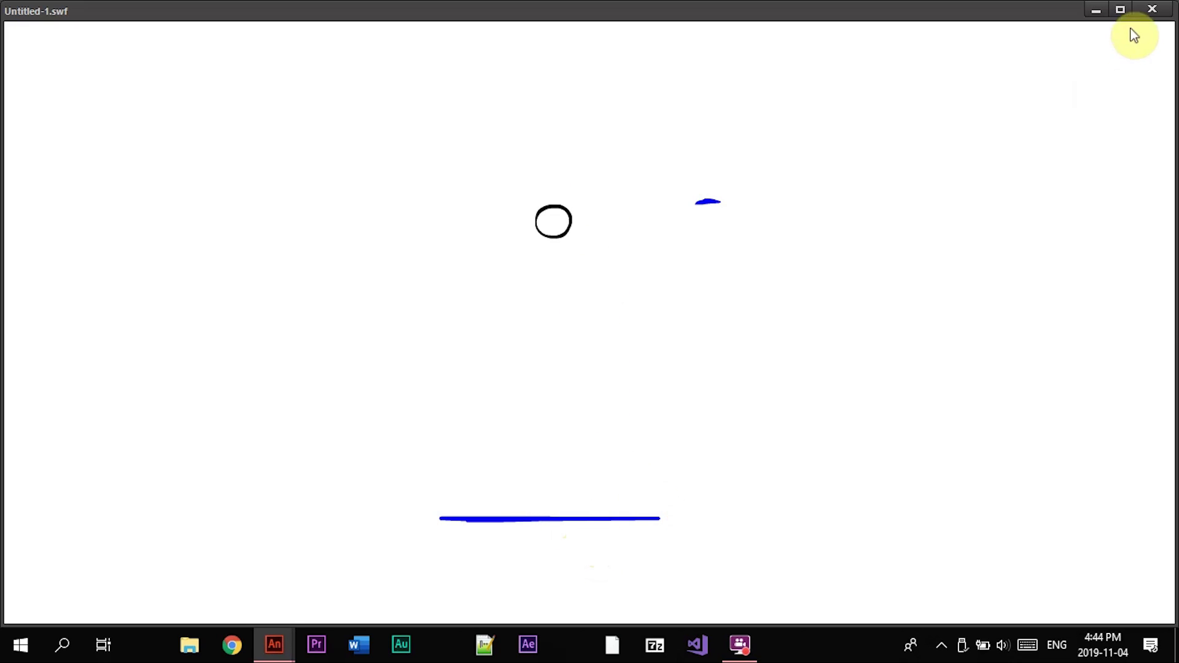
click(1151, 10)
click(246, 543)
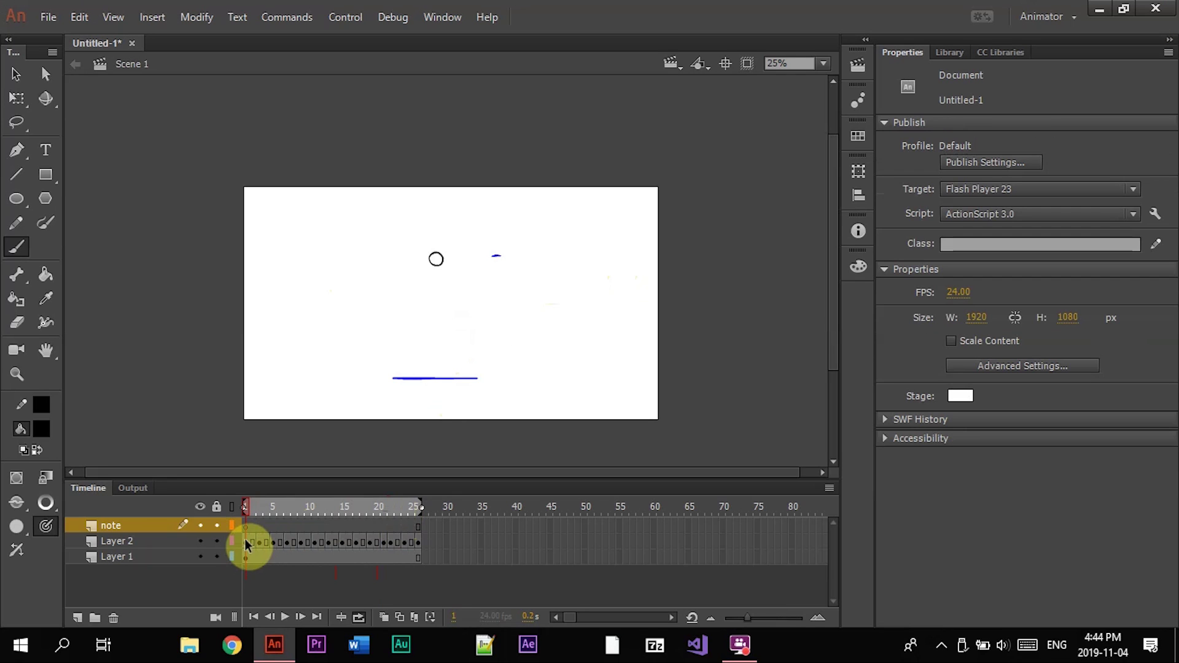
mouse_move(263, 286)
mouse_down()
mouse_move(350, 297)
mouse_move(412, 345)
mouse_move(540, 301)
mouse_up()
key(ctrl+z)
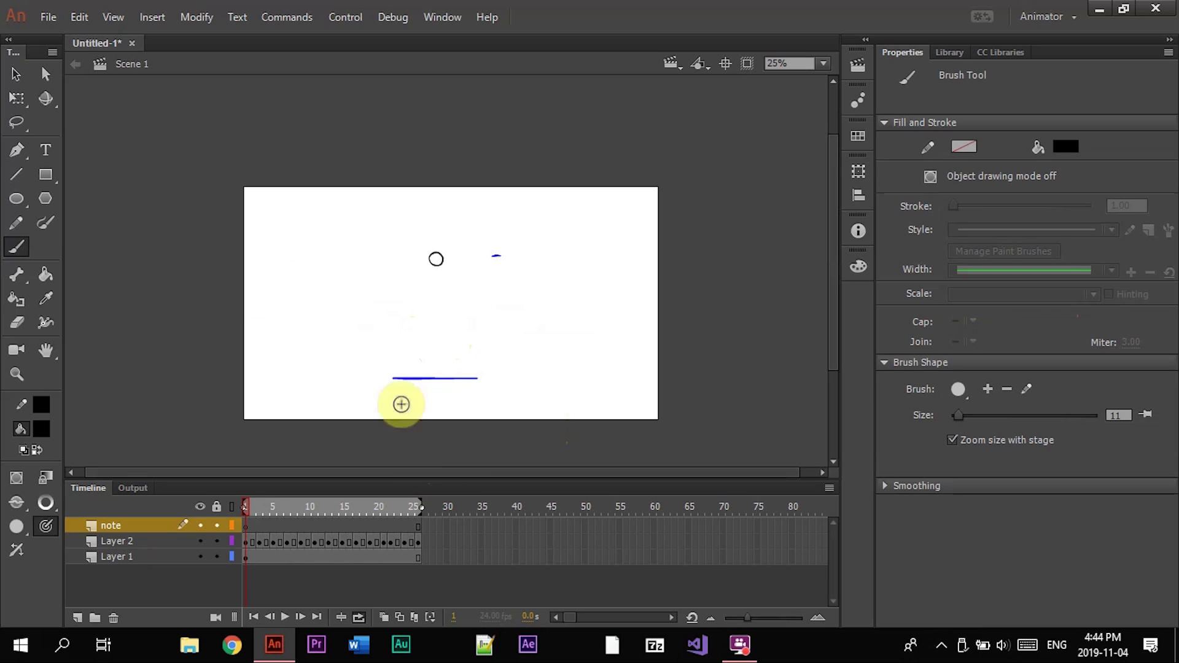
Create a new blank animation document
click(79, 16)
mouse_move(48, 16)
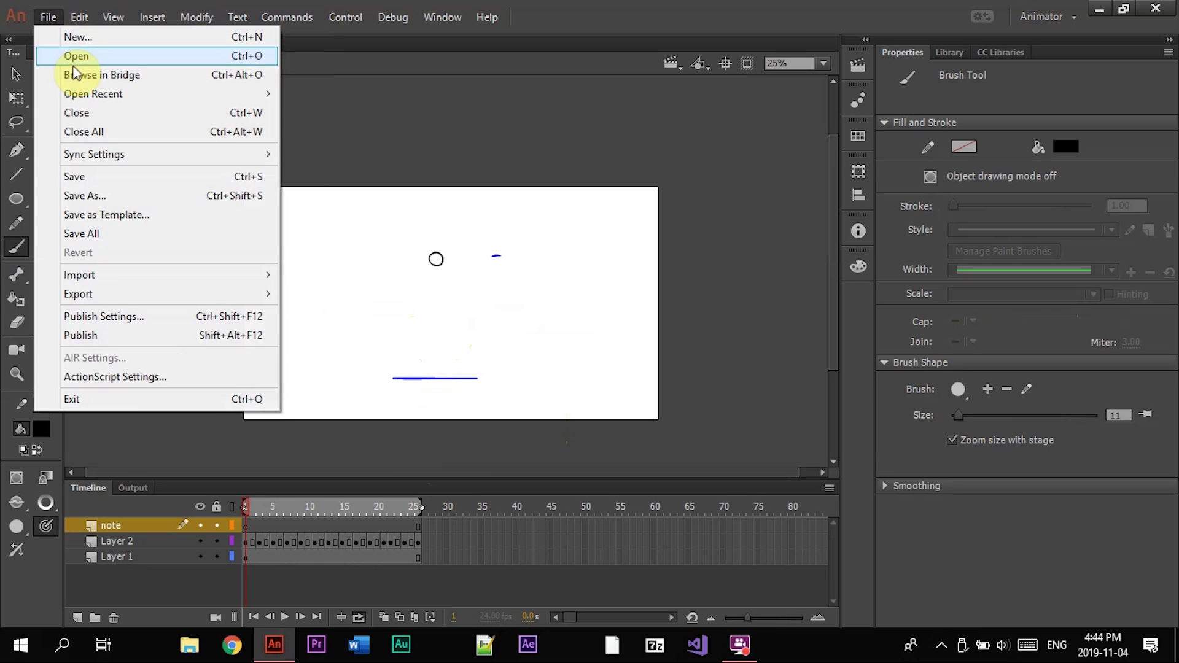
click(143, 38)
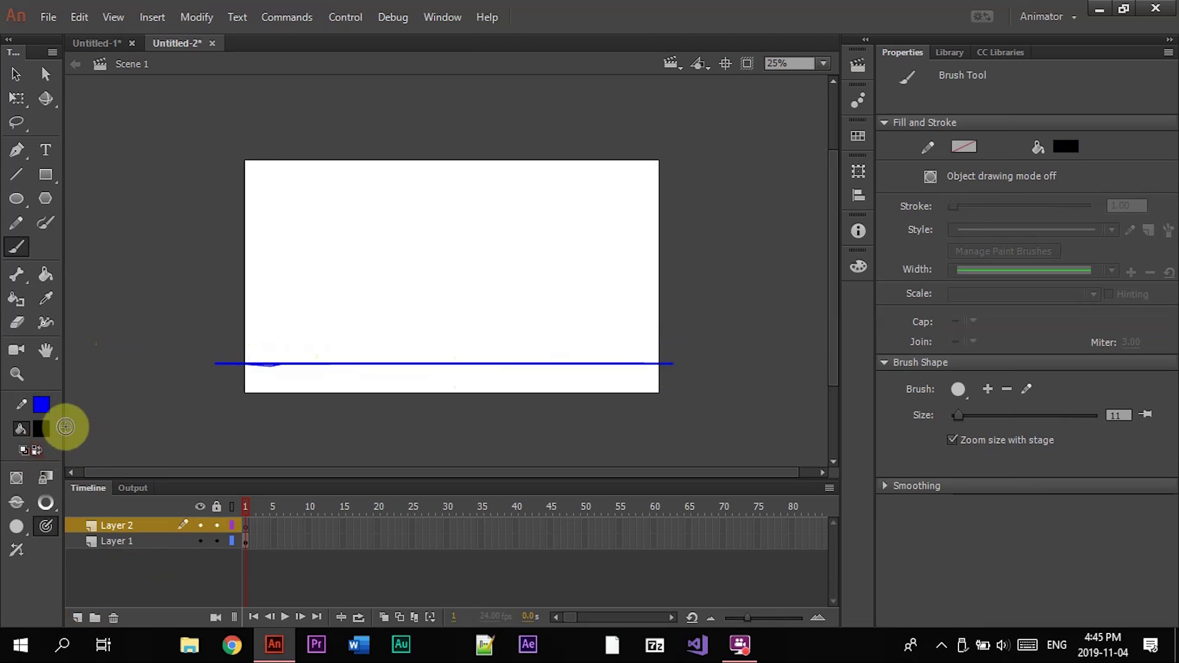
Set the brush fill color to red and lock Layer 1, which holds the ground line
click(43, 428)
click(116, 333)
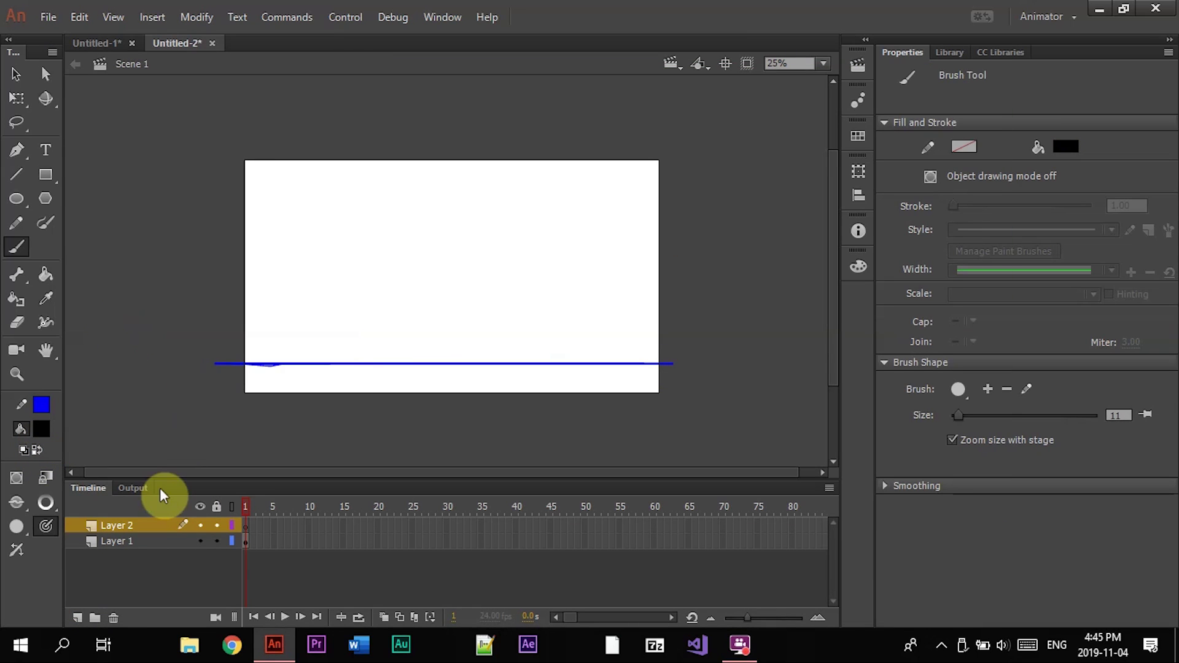
click(40, 428)
click(107, 332)
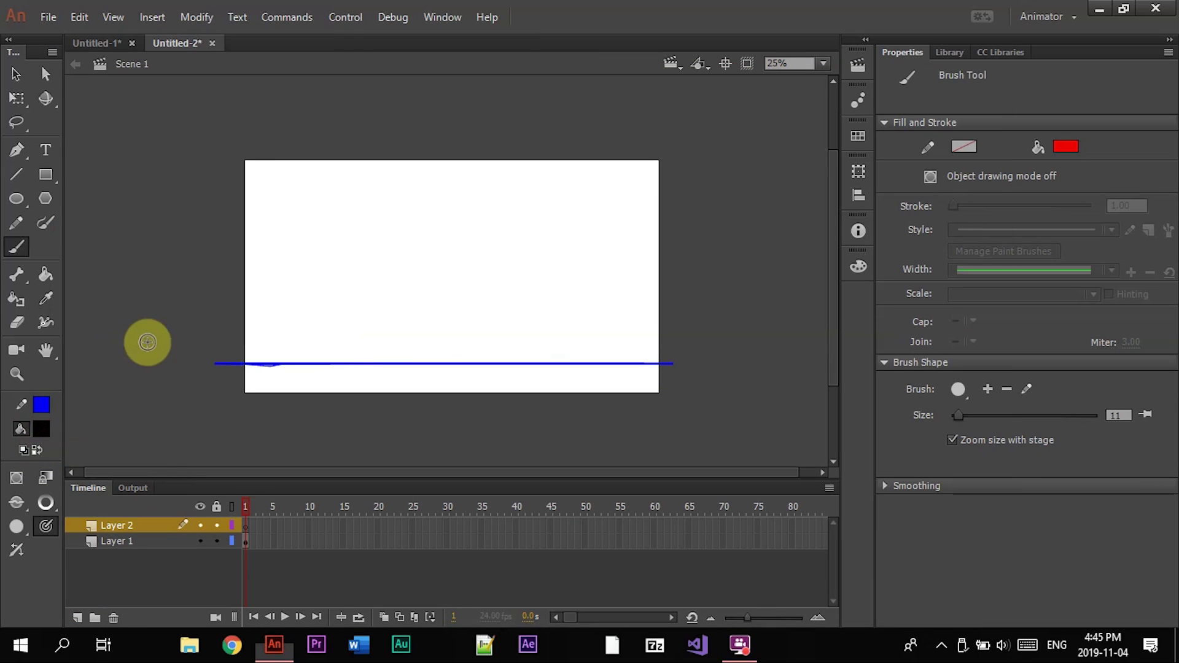
click(217, 540)
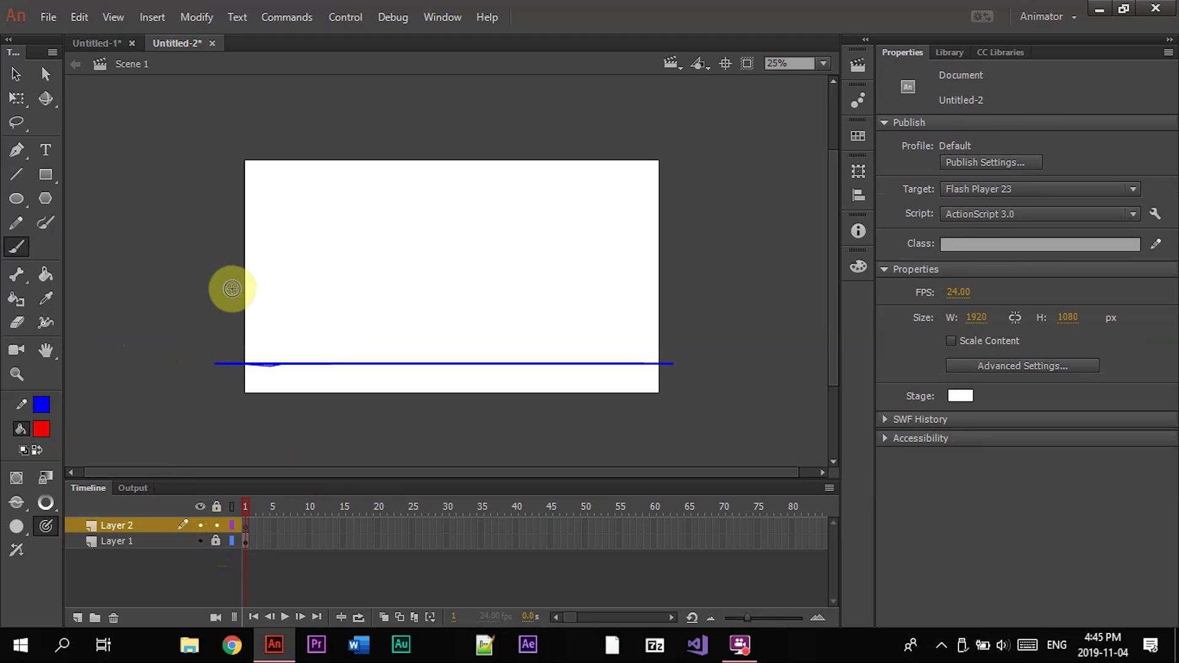
Draw a red falling arc on Layer 2 from the stage's left edge to the ground line and mark its contact point with a small circle
mouse_move(228, 261)
mouse_down()
mouse_move(313, 302)
mouse_move(346, 363)
mouse_up()
key(ctrl+=)
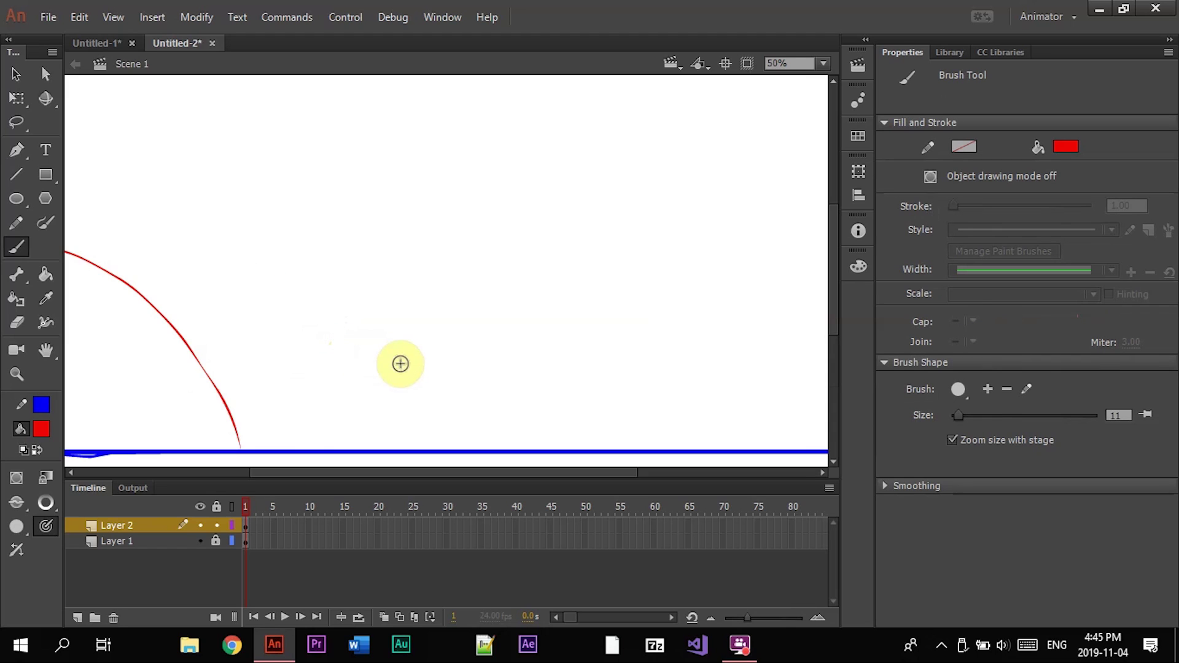
drag(240, 448, 239, 451)
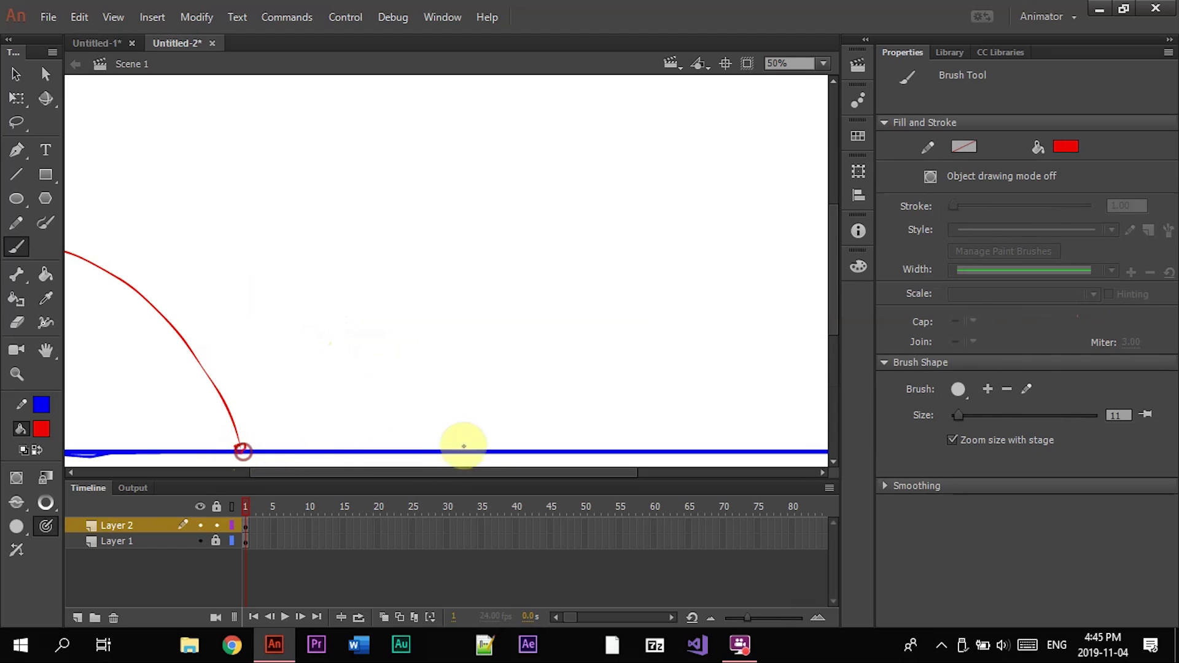
drag(832, 315, 833, 331)
drag(474, 472, 431, 472)
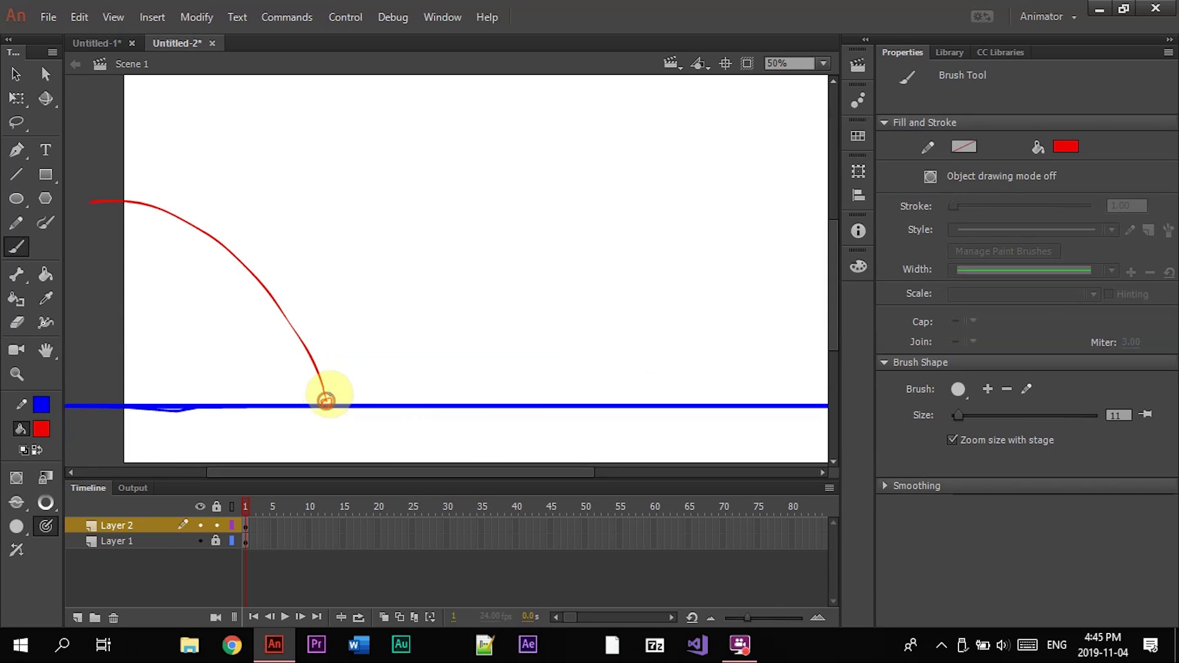
drag(325, 400, 436, 256)
key(ctrl+z)
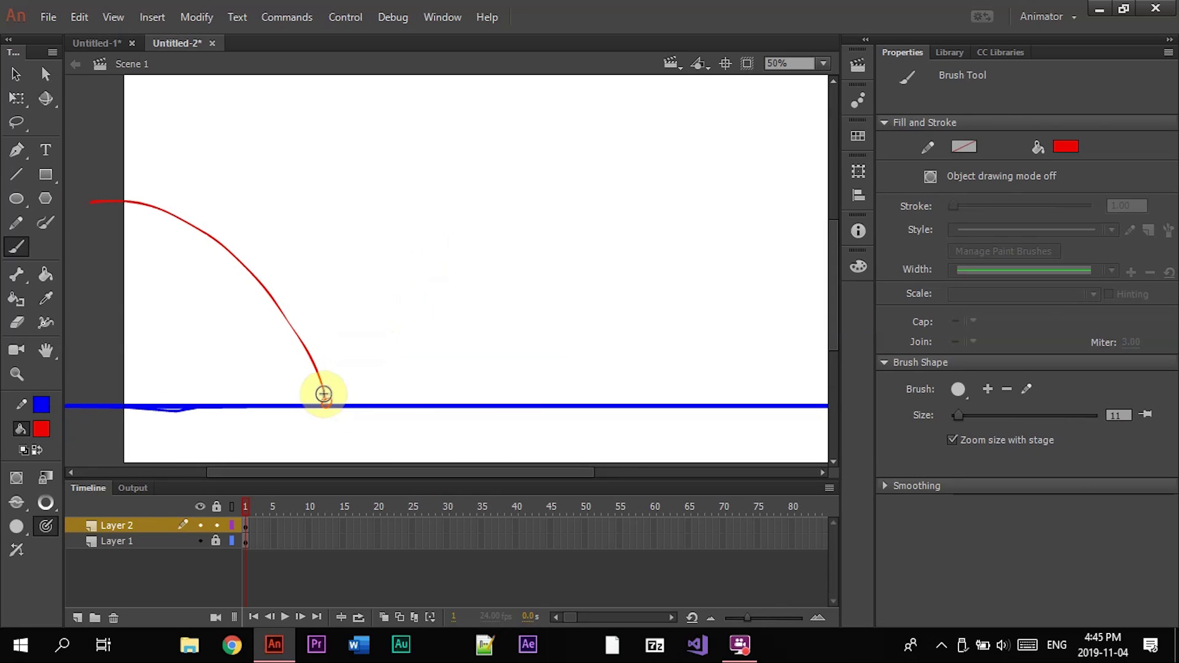
mouse_move(325, 398)
mouse_down()
mouse_move(371, 318)
mouse_move(453, 234)
mouse_move(489, 211)
mouse_move(613, 184)
mouse_up()
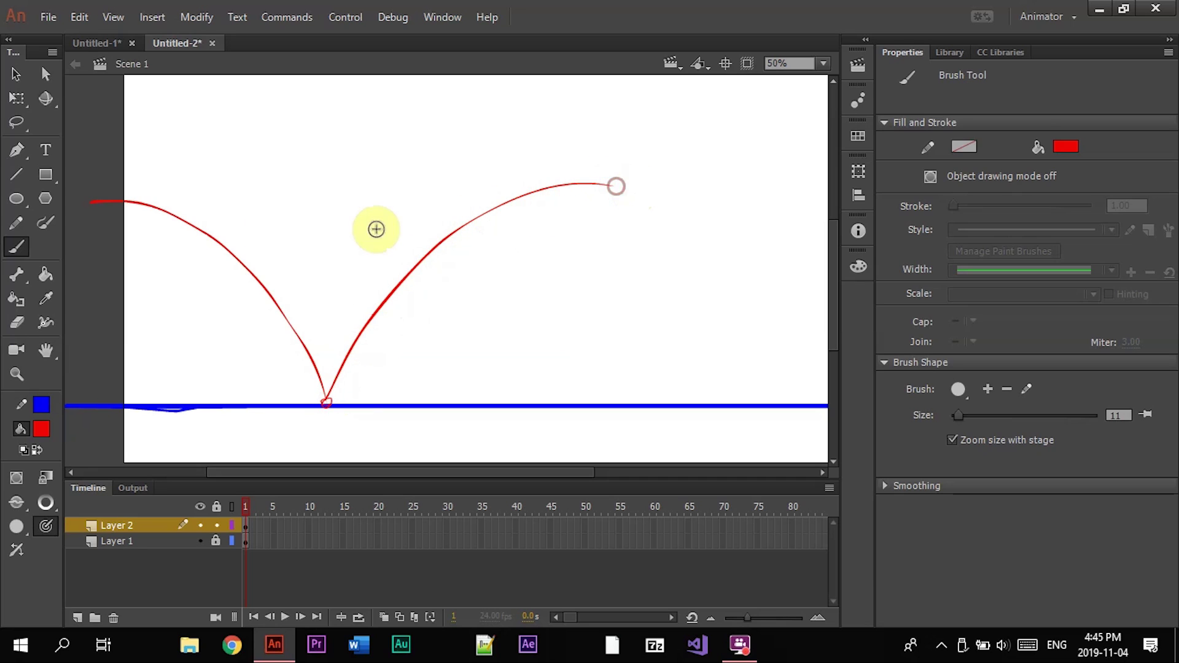
key(ctrl+z)
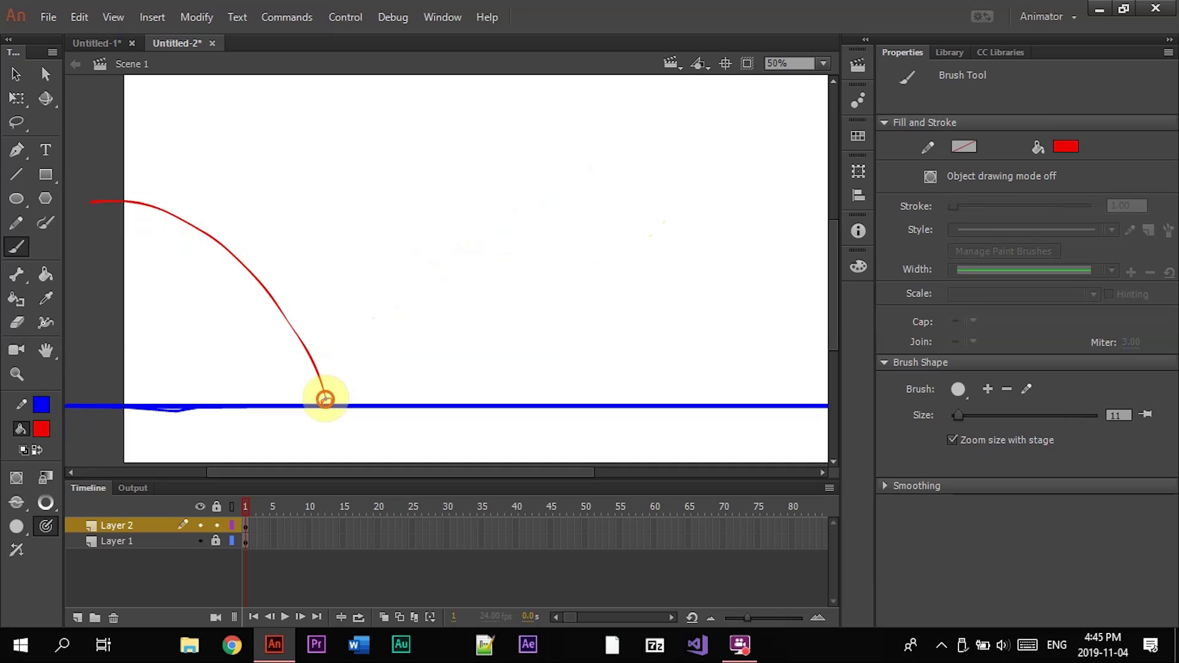
Draw progressively lower red bounce arcs from the first contact point to the stage's right edge, marking each ground contact
mouse_move(325, 399)
mouse_down()
mouse_move(363, 334)
mouse_move(422, 282)
mouse_move(503, 253)
mouse_move(578, 264)
mouse_move(617, 295)
mouse_move(684, 401)
mouse_up()
drag(561, 472, 633, 472)
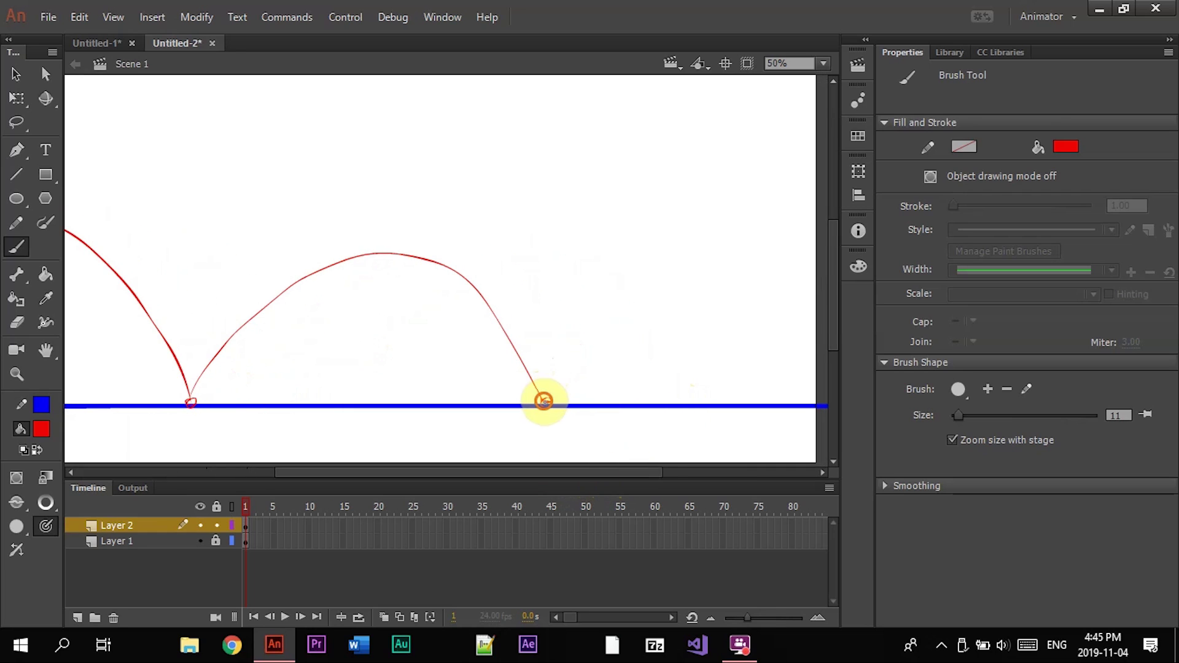
mouse_move(544, 401)
mouse_down()
mouse_move(610, 343)
mouse_move(668, 323)
mouse_move(755, 343)
mouse_move(786, 398)
mouse_move(824, 382)
mouse_up()
key(ctrl+minus)
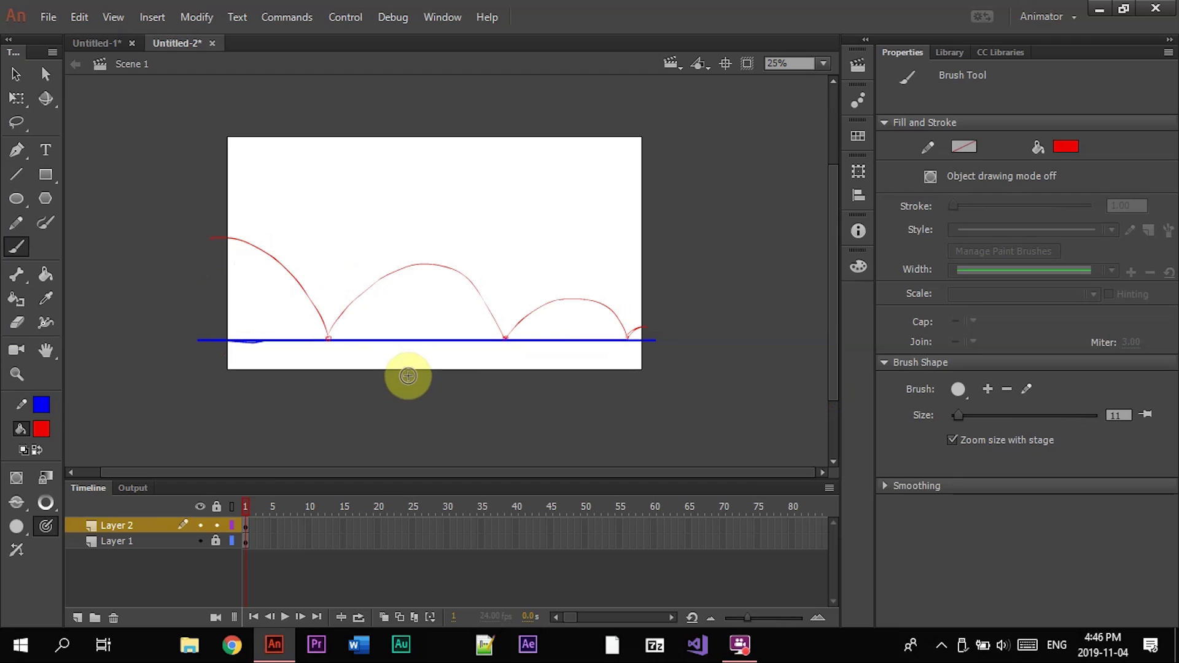
Lock Layer 2 and add a new layer above it named arm
click(216, 525)
click(76, 617)
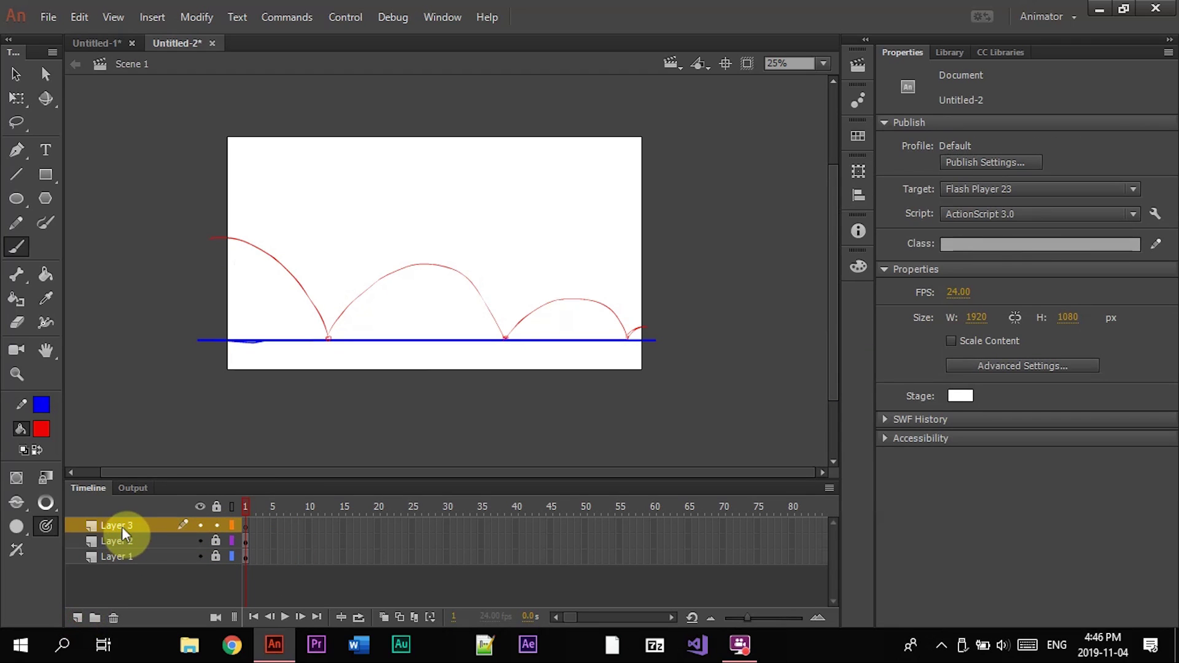
click(121, 526)
double_click(122, 525)
text(arm)
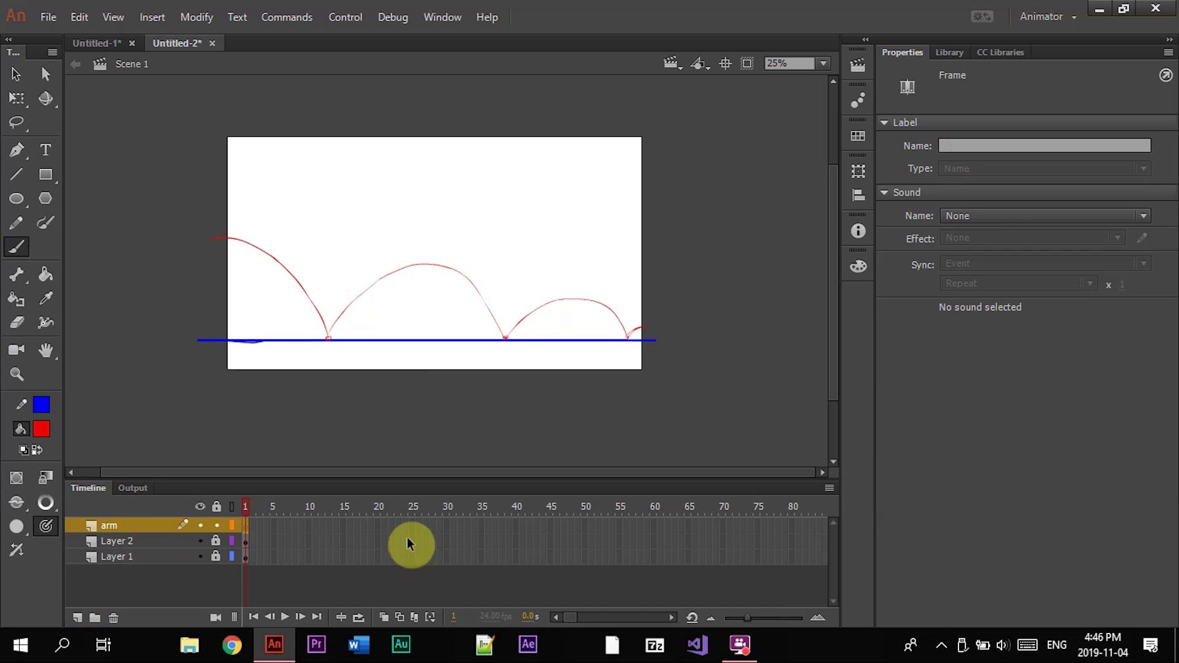
Extend all three layers to frame 27 and set the brush fill color to black
drag(408, 525, 426, 556)
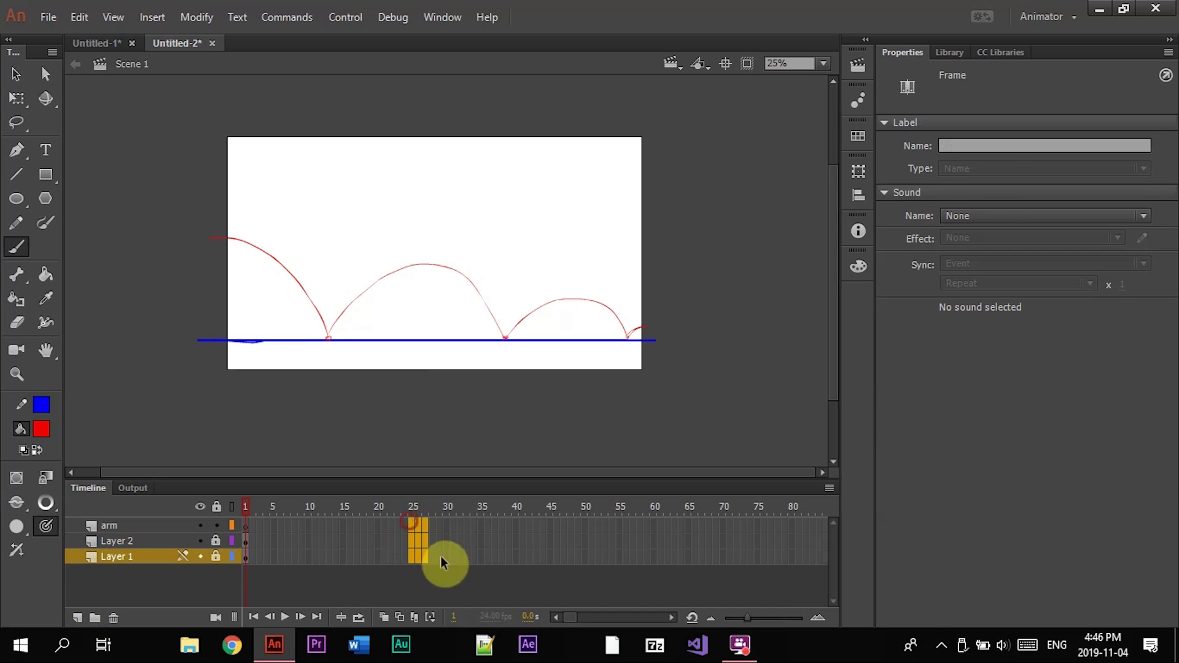
key(F5)
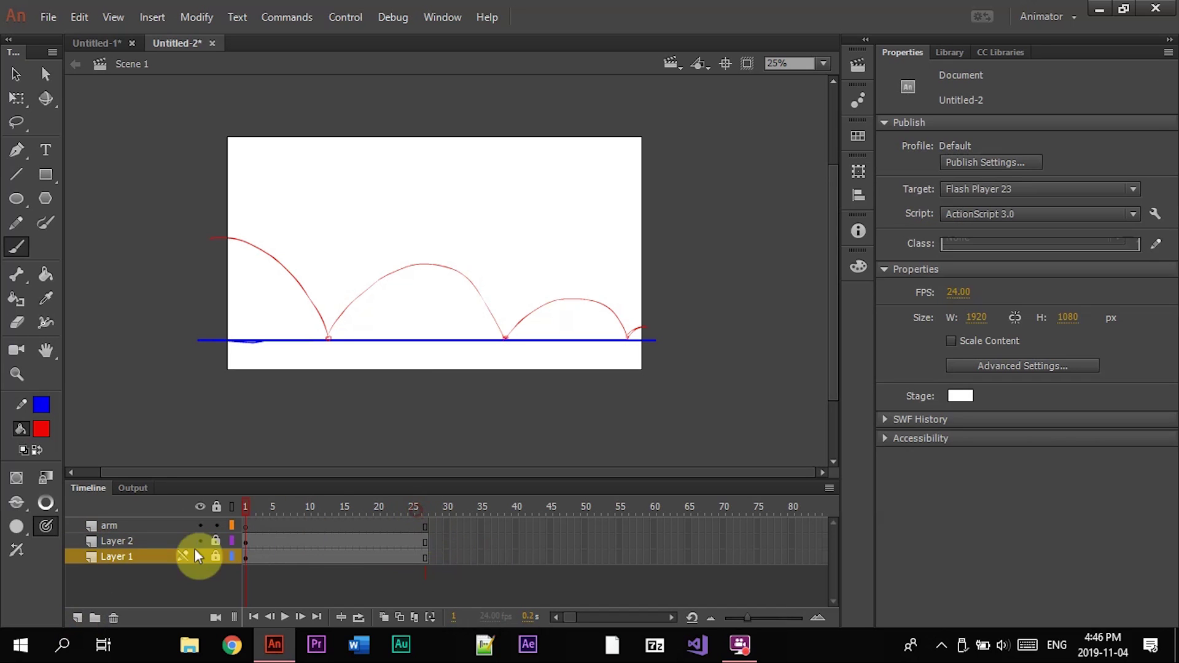
click(38, 432)
click(110, 261)
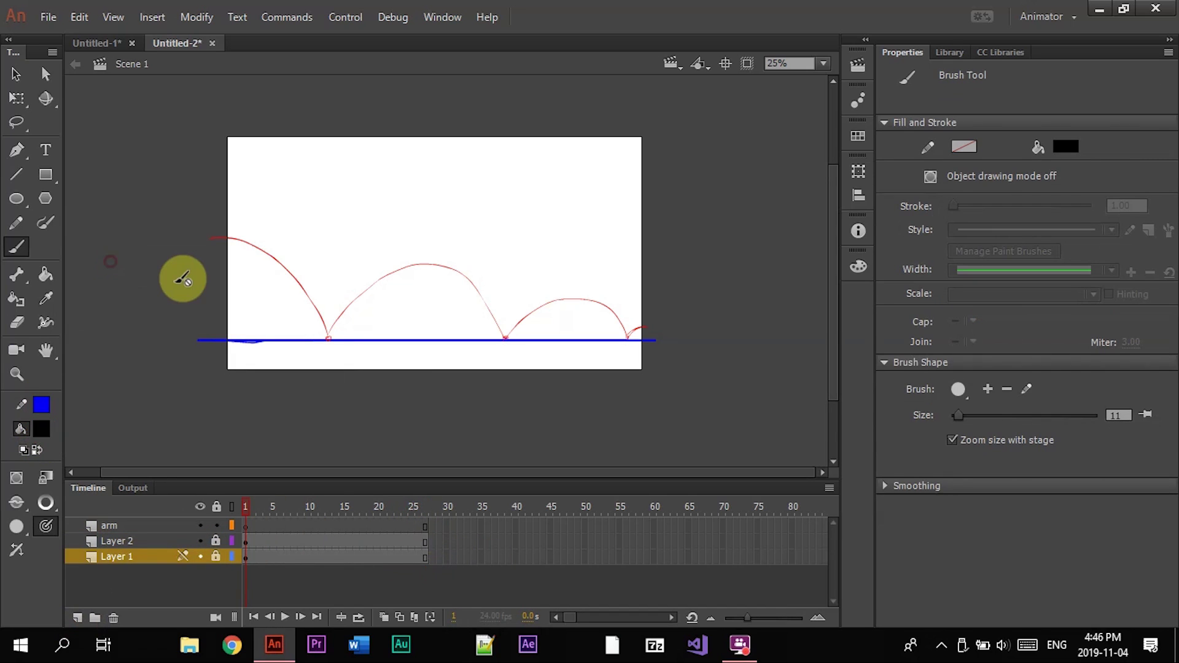
Rename the arm layer as ball
click(239, 526)
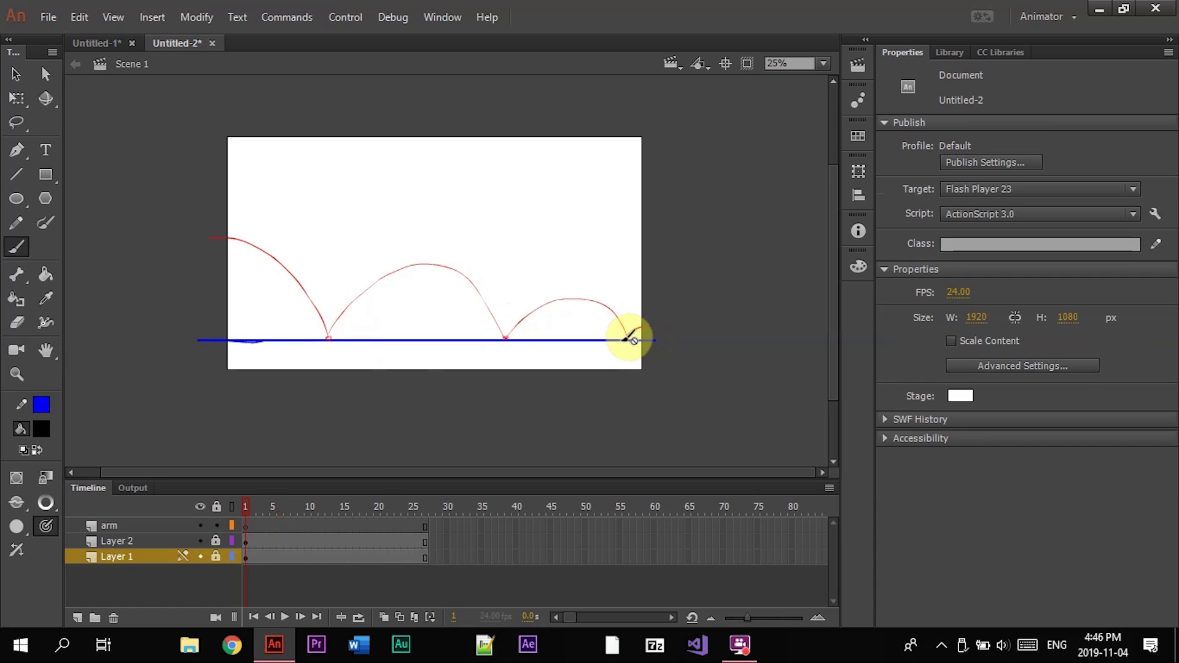
click(146, 525)
double_click(115, 527)
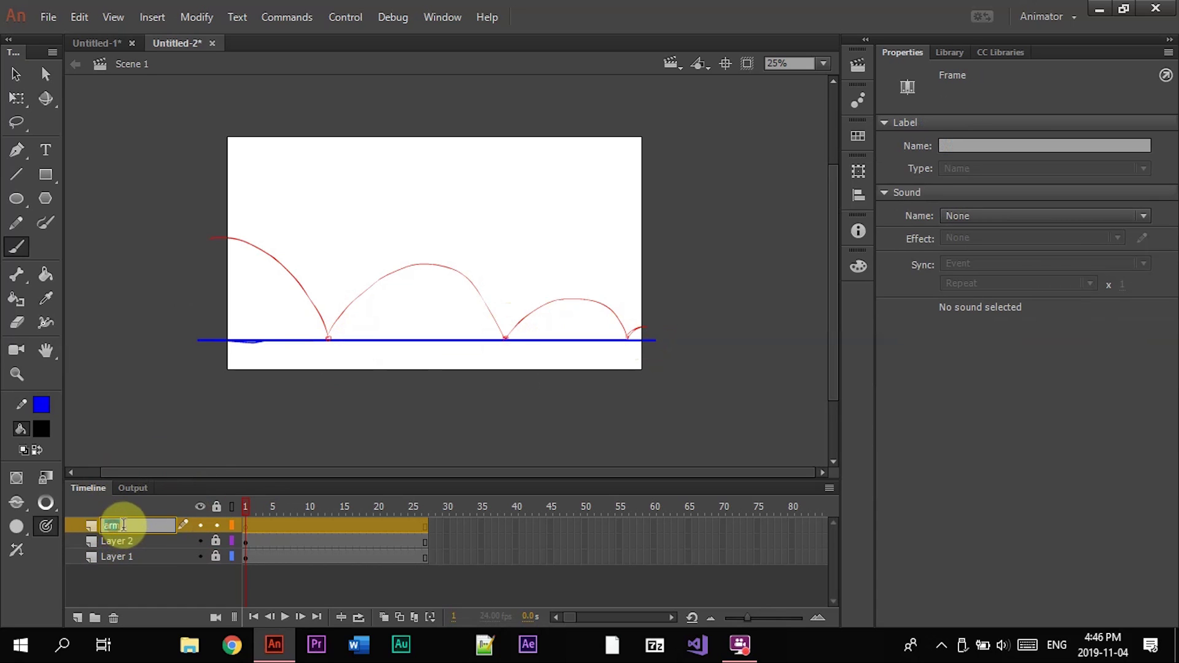
text(ball)
key(Return)
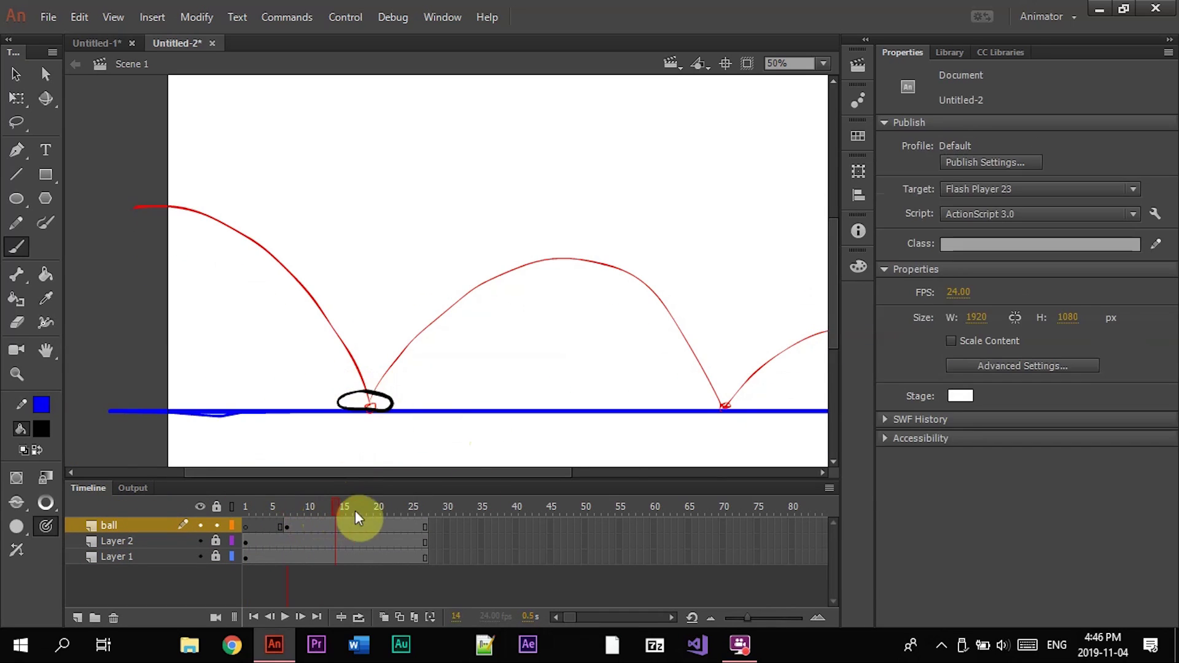
Turn on onion skinning and draw key poses on new ball-layer keyframes: a squash at the second ground contact and a ball at the second arc's peak
key(F7)
click(384, 617)
click(377, 526)
mouse_move(700, 402)
mouse_down()
mouse_move(744, 404)
mouse_move(672, 405)
mouse_up()
click(308, 526)
drag(534, 252, 516, 267)
click(357, 527)
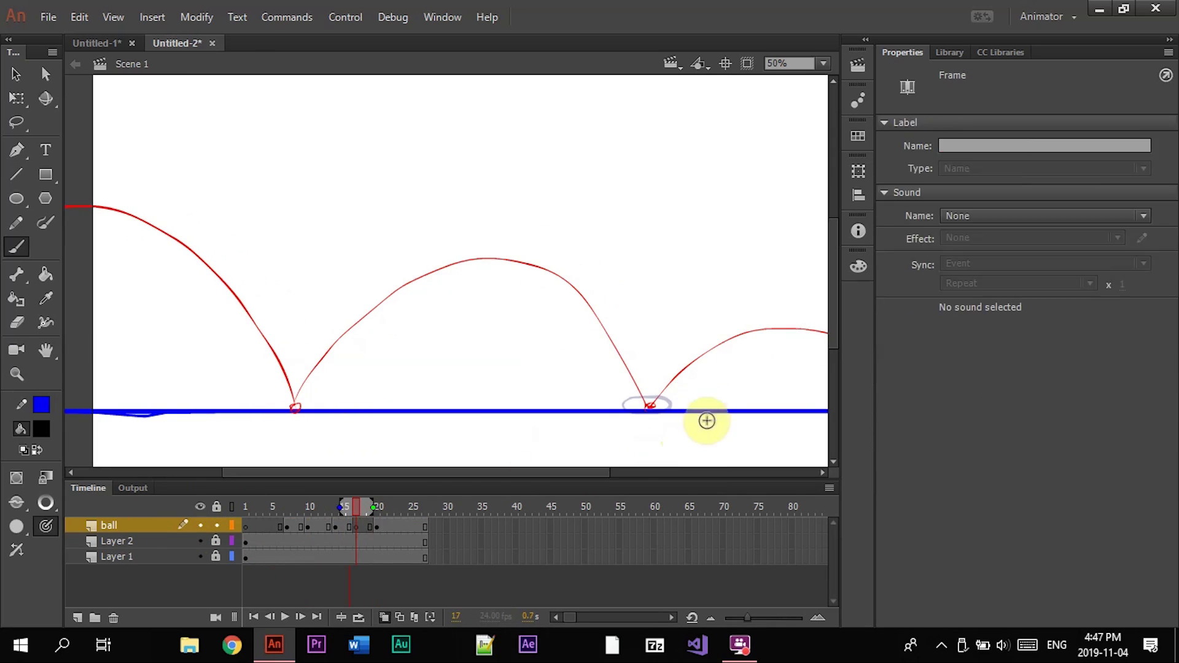
Draw the first round balls at the start of the falling arc on ball-layer keyframes held for two frames each
mouse_move(356, 507)
mouse_down()
mouse_move(310, 511)
mouse_move(261, 472)
mouse_up()
click(259, 510)
click(273, 526)
drag(200, 215, 269, 226)
click(287, 526)
key(F7)
key(F5)
key(F5)
key(F7)
Draw progressively stretched balls down the falling arc and around the first ground contact, adding a keyframe for each pose
drag(312, 256, 316, 254)
key(F5)
key(F5)
key(F7)
mouse_move(362, 320)
mouse_down()
mouse_move(393, 393)
mouse_move(423, 372)
mouse_up()
key(F5)
key(F5)
key(F7)
Add keyframes and draw a slightly stretched ball on the lower rising part of the second arc
key(F5)
key(F5)
key(F7)
key(F5)
key(F7)
drag(453, 327, 437, 333)
key(F5)
key(F7)
Draw rounder, more closely spaced balls up to the second arc's peak on new two-frame keyframes
mouse_move(481, 295)
mouse_down()
mouse_move(492, 302)
mouse_move(587, 246)
mouse_up()
key(F5)
key(F7)
key(ctrl+z)
key(F5)
key(F5)
key(F7)
key(F5)
key(F5)
key(F7)
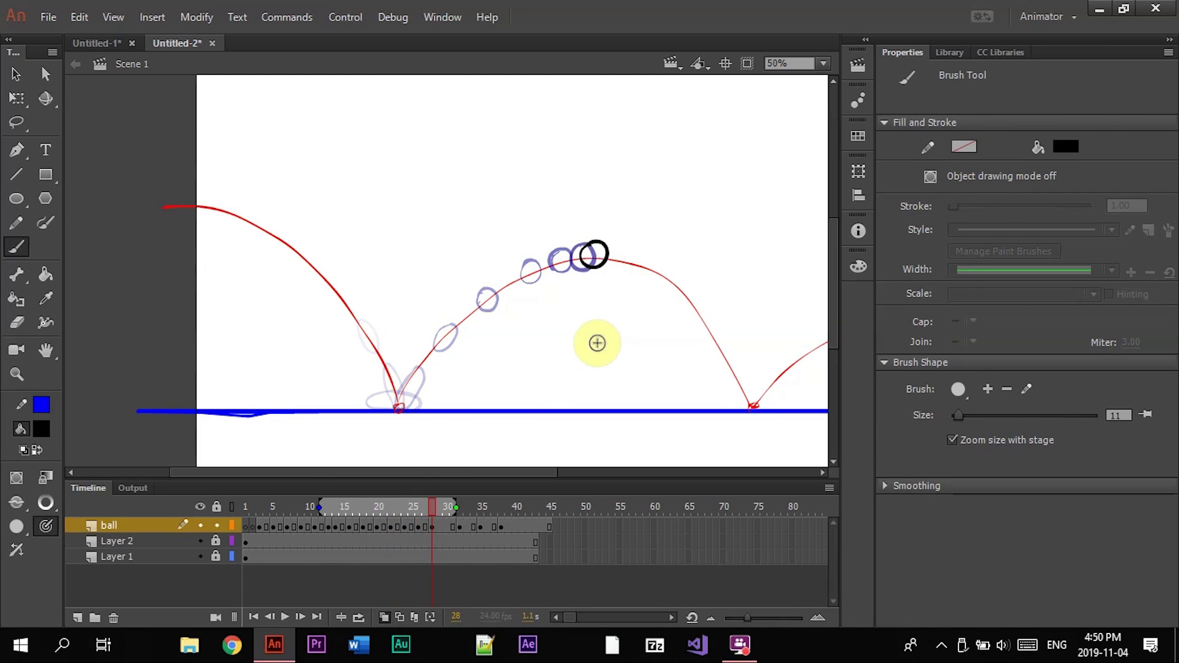
Step back through the ball frames and play the animation to check the timing of the fall and first bounce
key(comma)
key(comma)
key(comma)
key(comma)
key(comma)
key(comma)
key(comma)
key(comma)
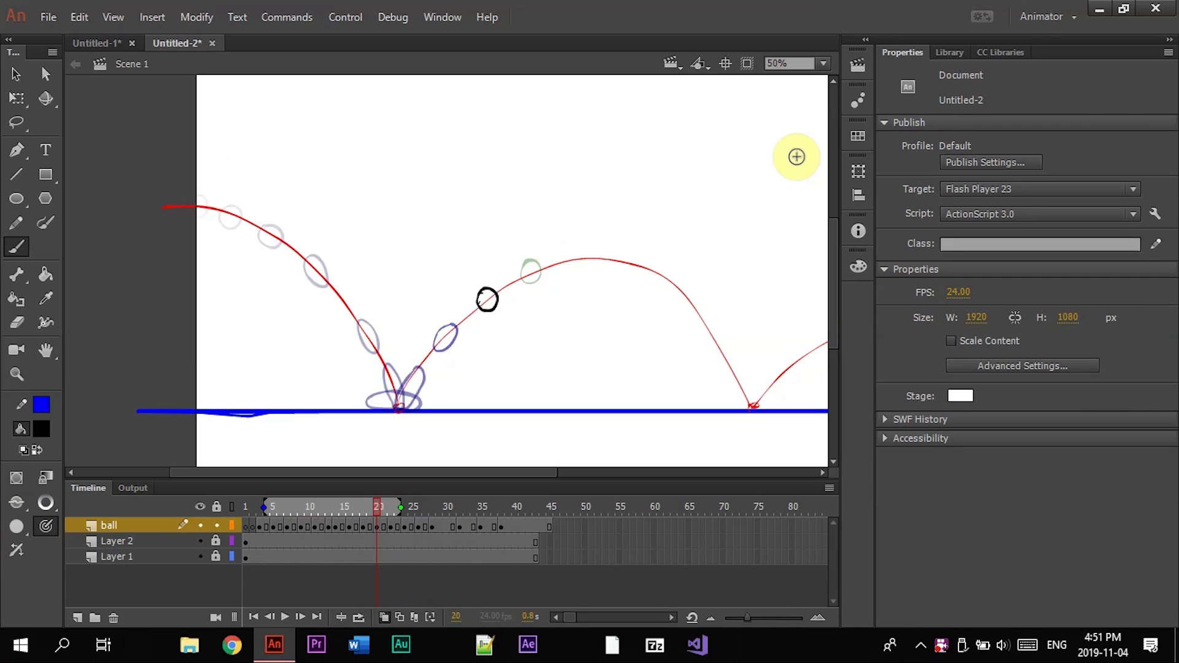
key(Return)
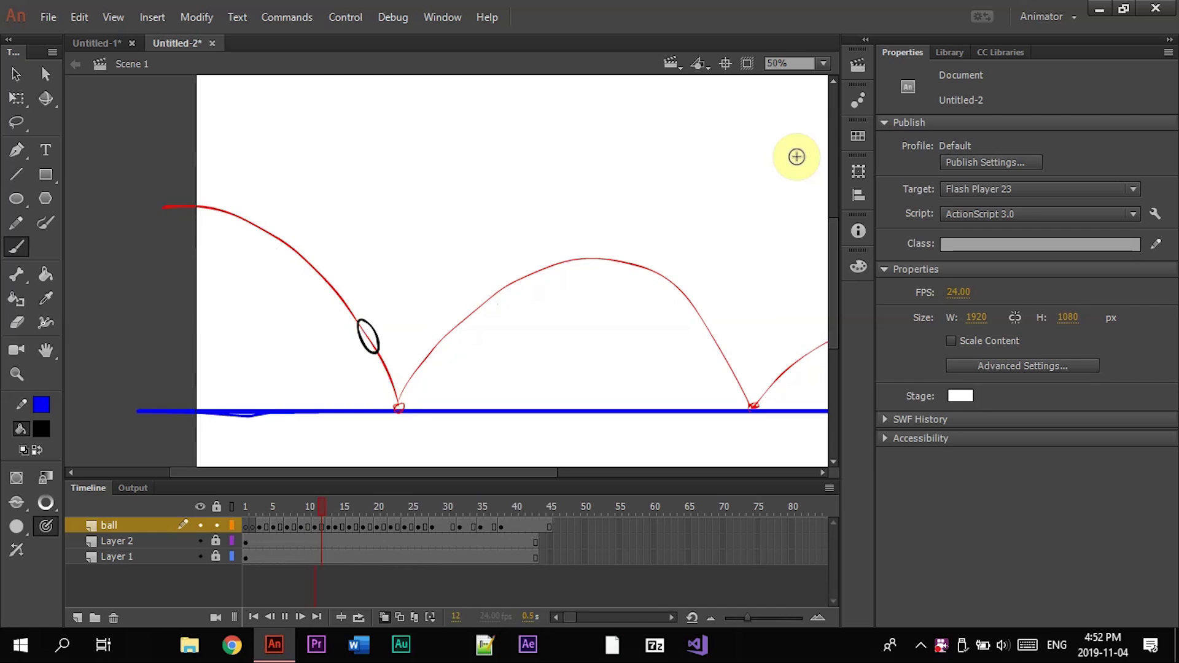
key(Return)
Draw a stretched ball partway down the falling side of the second arc and lengthen the frame exposure around it
key(F5)
key(F5)
key(F7)
drag(687, 295, 691, 296)
click(464, 528)
key(F5)
key(F5)
key(F5)
Insert keyframes before the stretched ball and draw two round balls just past the second arc's peak
key(comma)
key(comma)
key(comma)
key(F7)
mouse_move(613, 248)
mouse_down()
mouse_move(606, 257)
mouse_move(645, 252)
mouse_up()
key(F5)
key(F5)
key(F7)
Draw two elongated balls along the second arc's last stretch, leading into the squash at the second ground contact
key(period)
key(period)
key(period)
key(period)
key(F7)
drag(719, 346, 750, 399)
key(period)
key(period)
key(F7)
key(period)
key(period)
key(period)
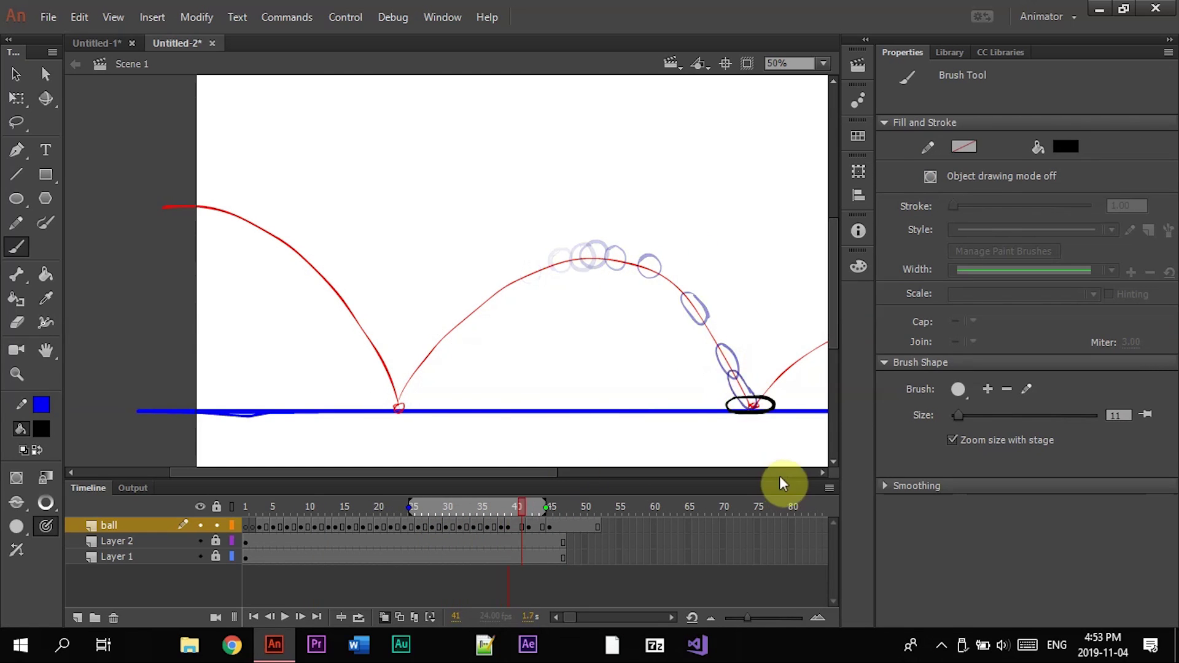
Add frames and keyframes for the third arc and draw one ball on its rising side and one at its peak
drag(492, 472, 622, 472)
key(F5)
key(F5)
key(F5)
key(F5)
key(period)
key(F7)
mouse_move(575, 337)
mouse_down()
mouse_move(563, 337)
mouse_move(670, 344)
mouse_up()
key(period)
key(period)
key(F7)
key(comma)
key(comma)
key(F5)
key(F5)
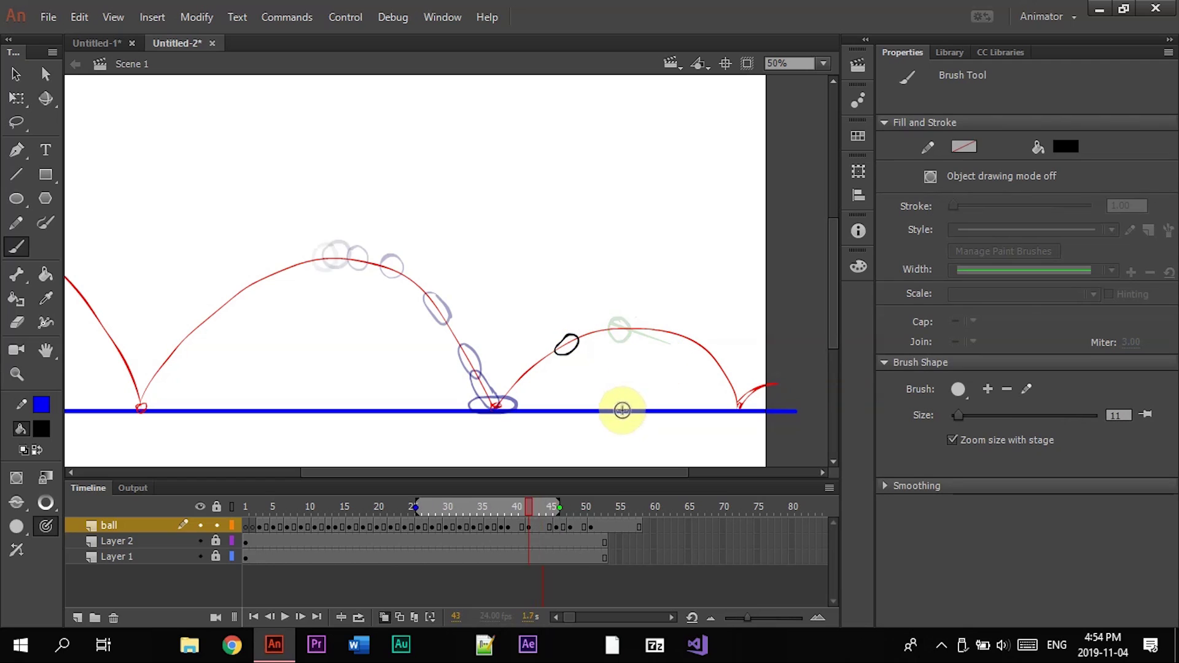
Insert a keyframe and draw an in-between ball just before the third arc's peak
key(period)
key(period)
key(period)
key(period)
key(comma)
key(comma)
key(F7)
drag(602, 320, 606, 321)
Insert a keyframe after the second ground contact and draw a stretched ball leaving the ground on the third arc
key(comma)
key(comma)
key(comma)
key(F5)
key(F7)
drag(541, 360, 537, 355)
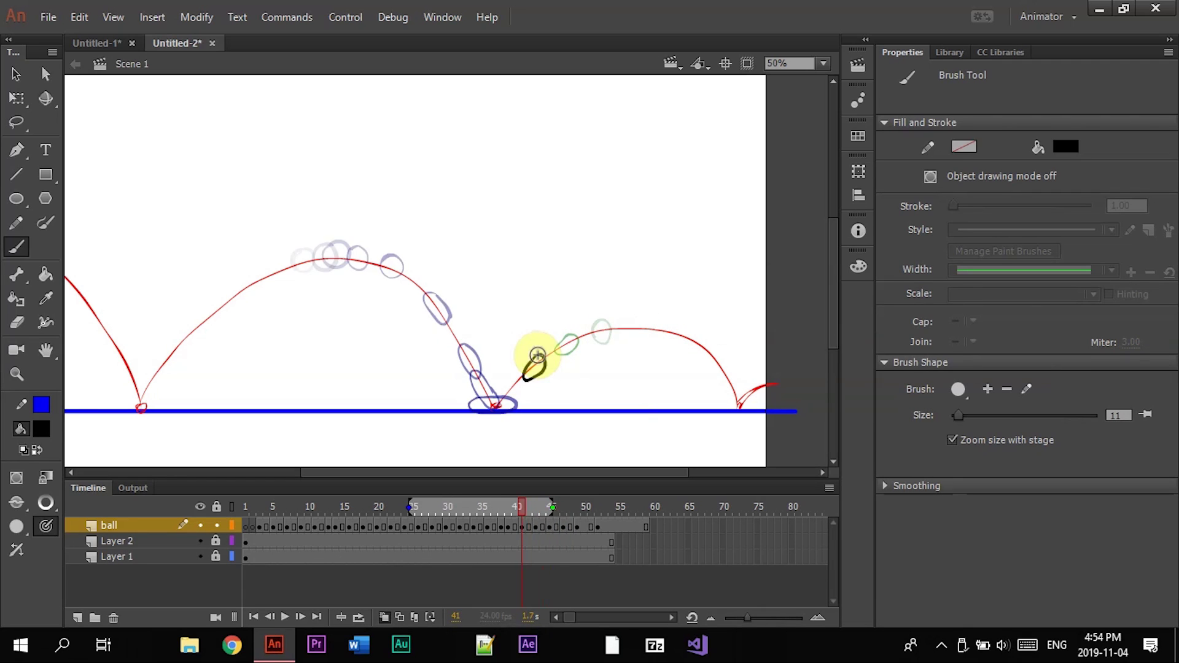
Draw two balls on the falling side of the third arc, adding keyframes and two-frame holds for them
key(period)
key(period)
key(period)
key(period)
key(period)
key(period)
key(period)
key(period)
key(period)
key(period)
key(F5)
key(F5)
key(period)
key(F7)
mouse_move(697, 333)
mouse_down()
mouse_move(735, 387)
mouse_move(725, 365)
mouse_up()
key(F5)
key(F5)
key(period)
key(period)
key(F7)
Insert a keyframe after the third arc's peak and draw an in-between ball starting to fall
key(comma)
key(comma)
key(comma)
key(F5)
key(F7)
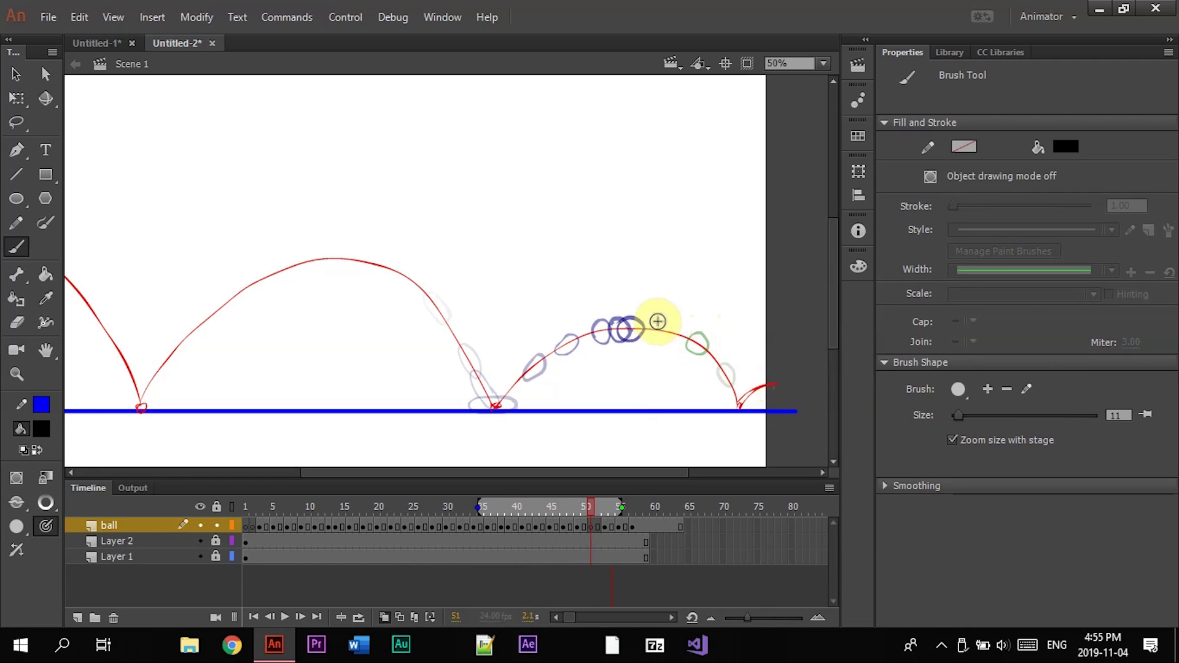
drag(657, 321, 669, 334)
key(period)
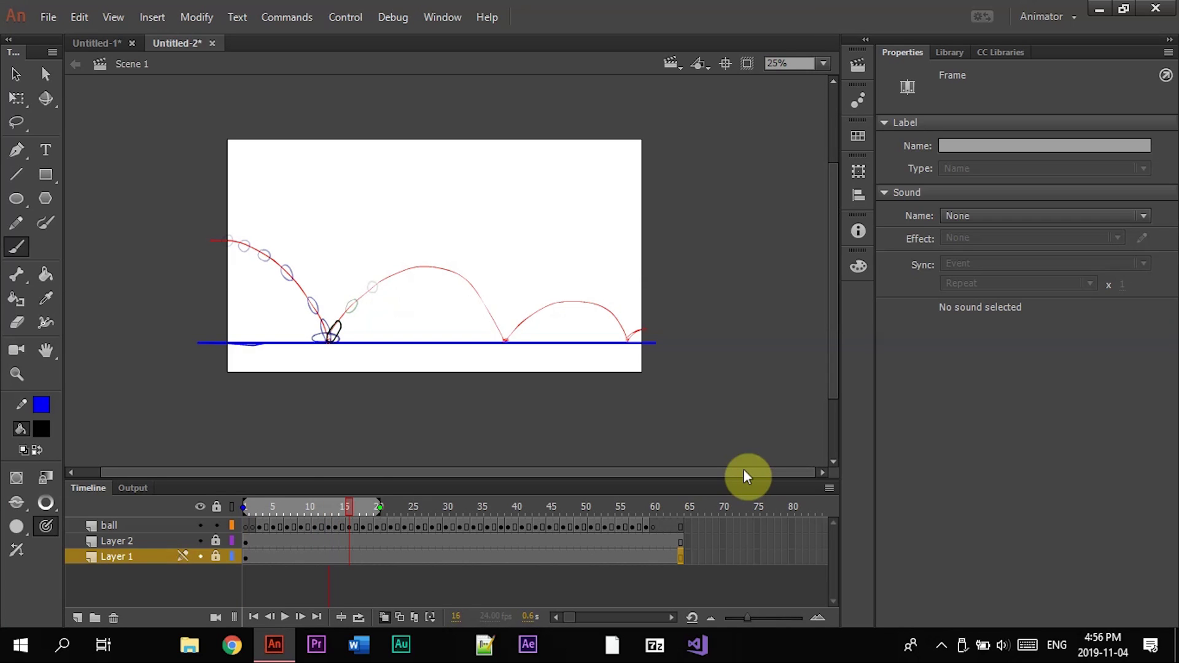
Step through the onion-skinned frames from the start to examine the ball's spacing and shape on the falling arc, with the Selection tool active
key(comma)
key(comma)
key(comma)
key(comma)
key(shift+comma)
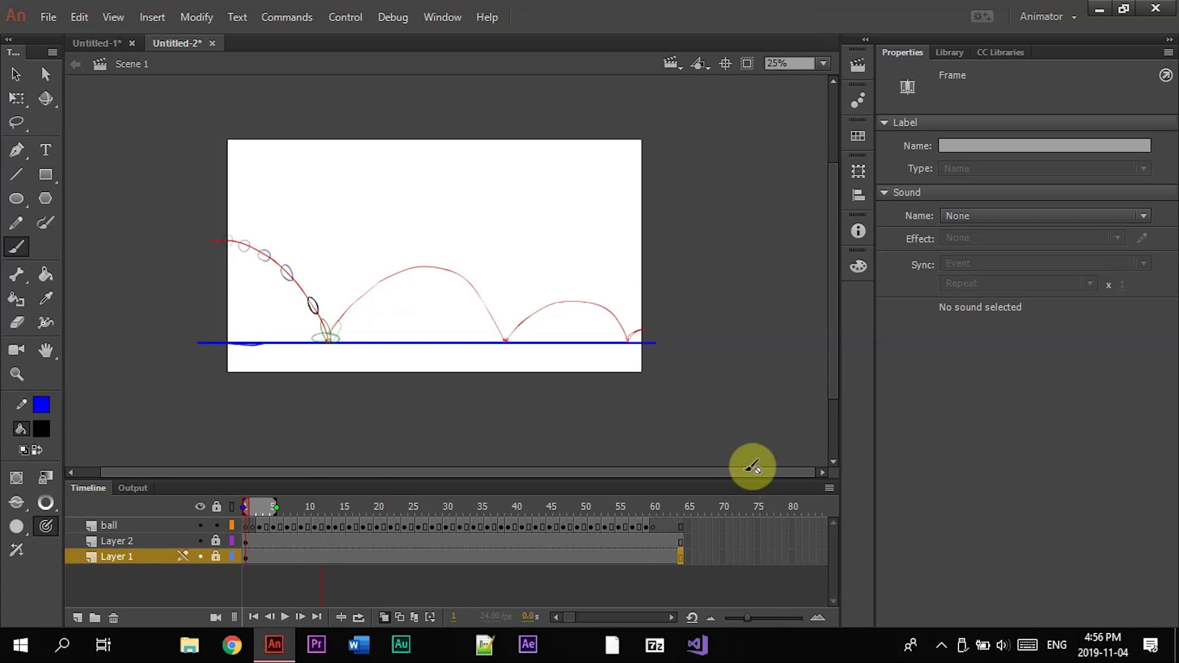
key(period)
key(period)
key(period)
key(period)
key(period)
key(period)
click(16, 73)
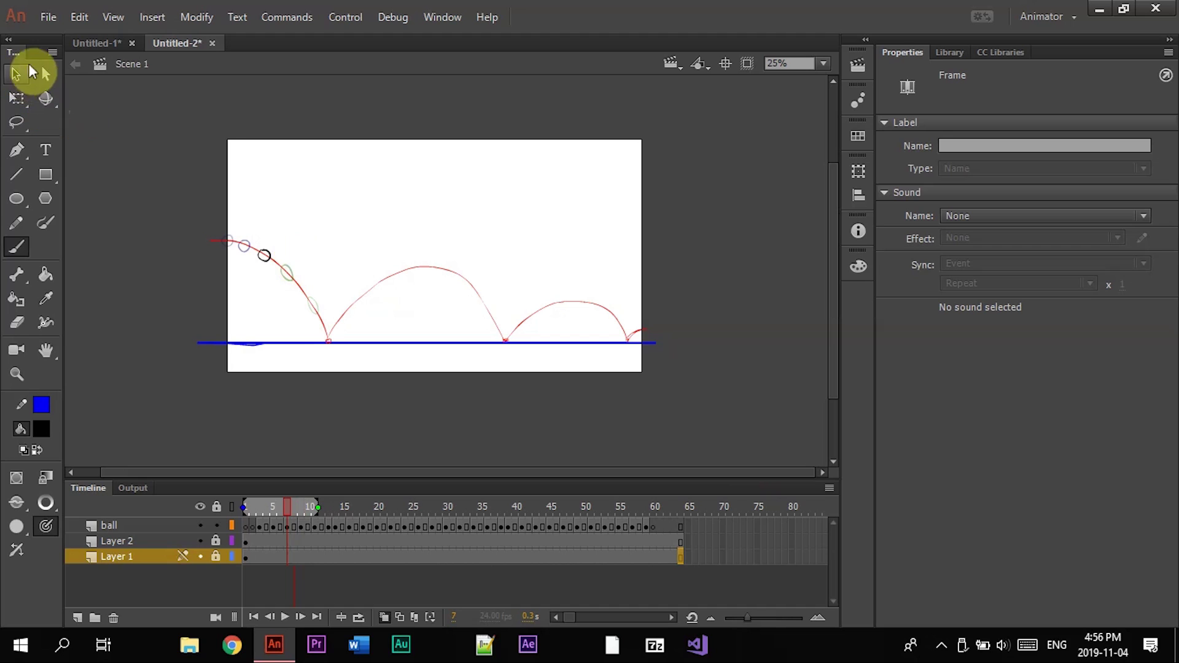
click(319, 262)
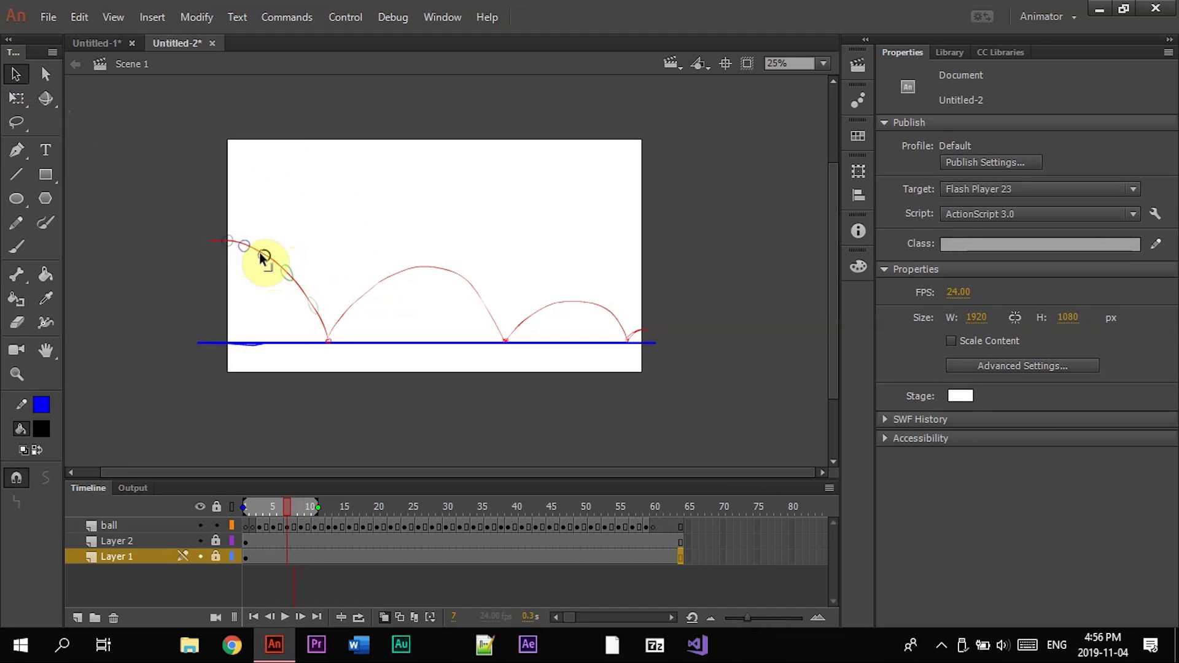
Step through the frames of the first fall to examine the stretch, the squash at ground contact and the stretched take-off
key(period)
key(period)
key(period)
key(period)
key(period)
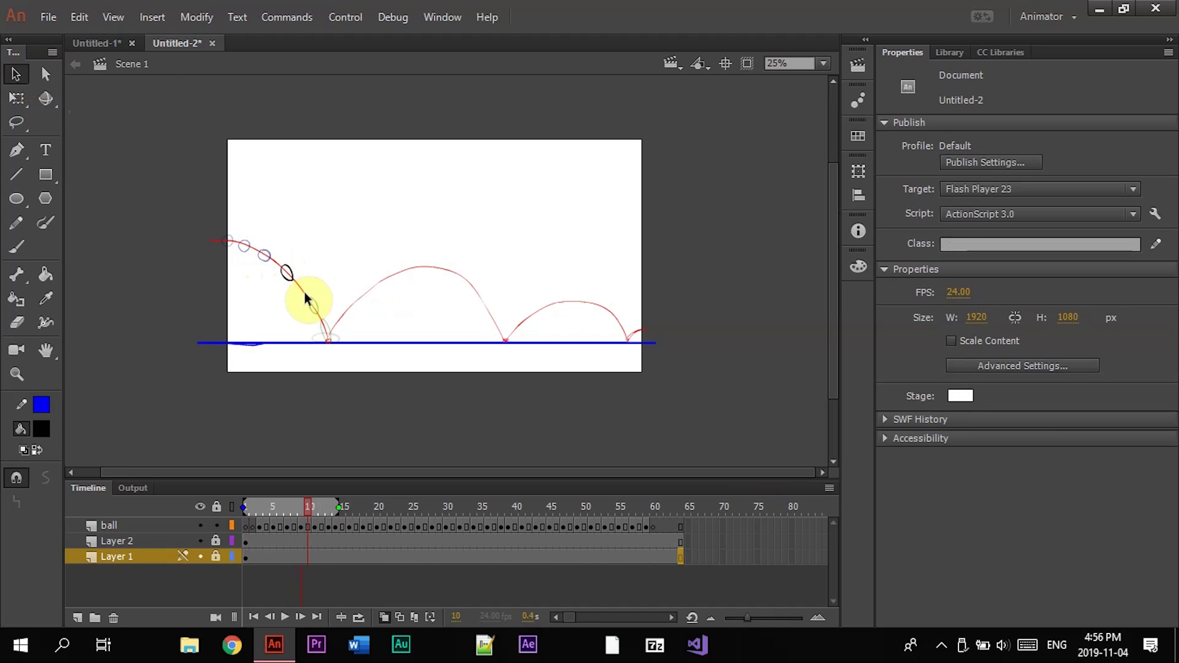
key(period)
key(period)
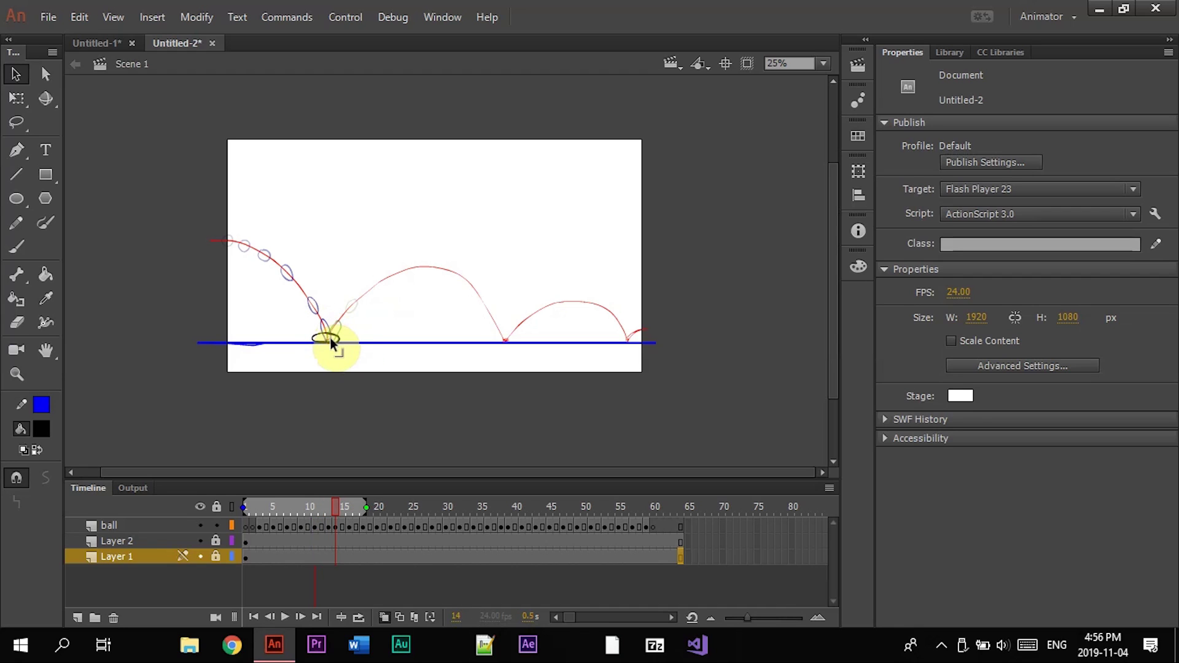
key(period)
key(period)
key(period)
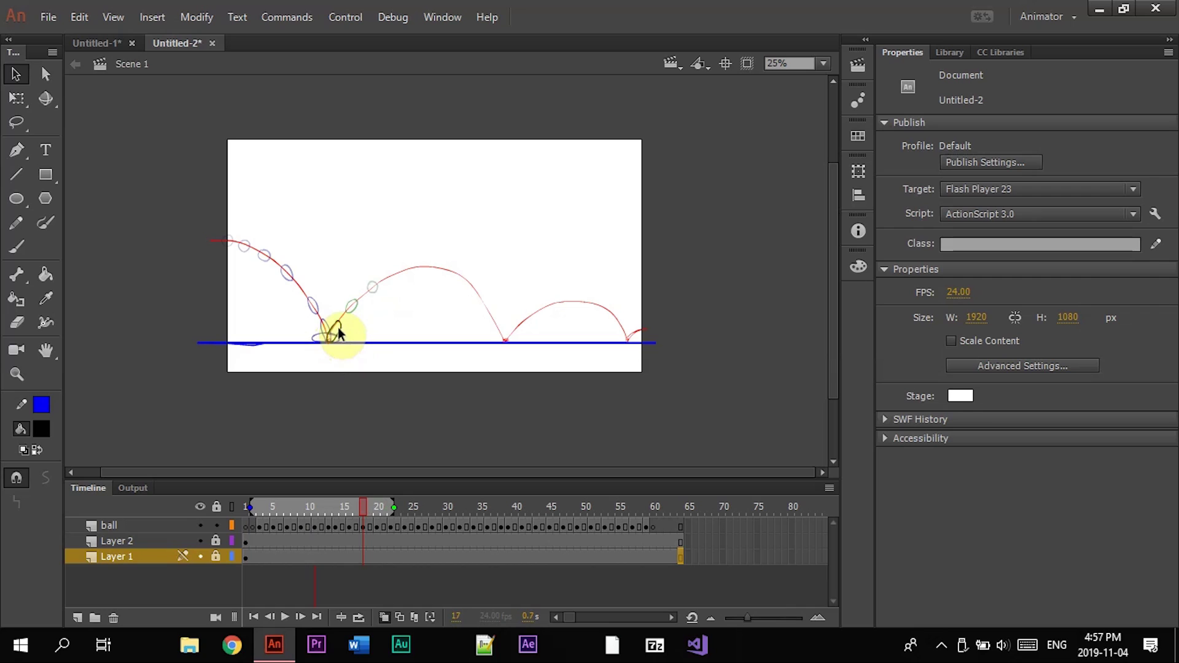
Step through the rising side and peak of the second arc to examine how the ball's spacing and shape change
key(period)
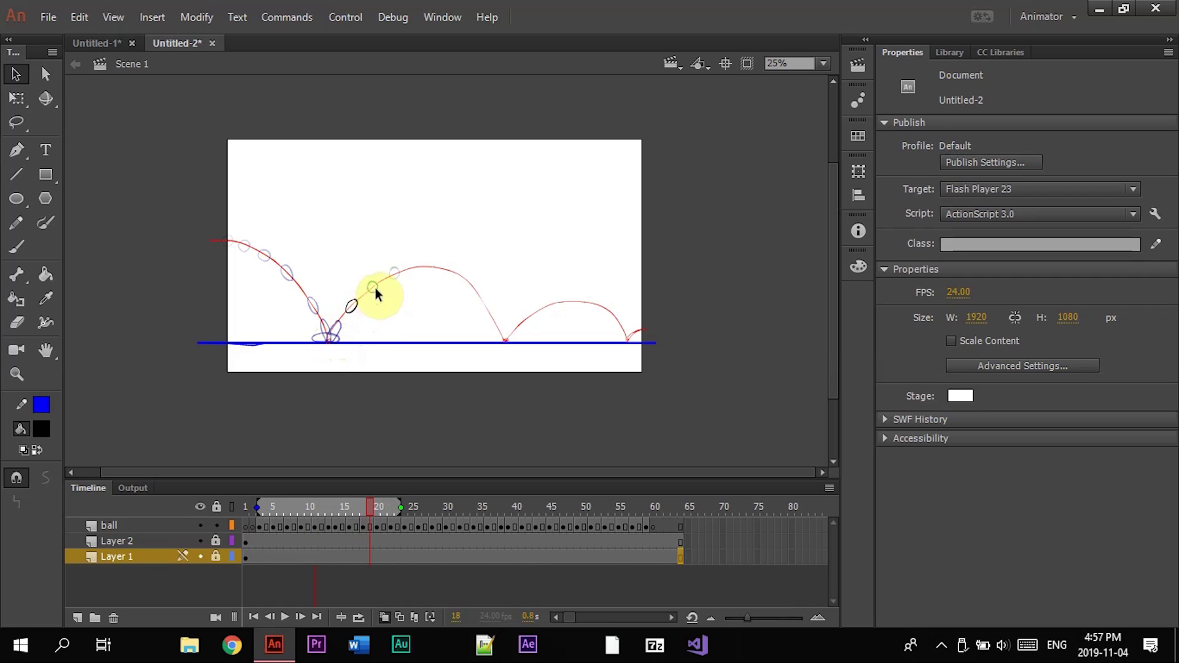
key(period)
key(period)
key(period)
key(period)
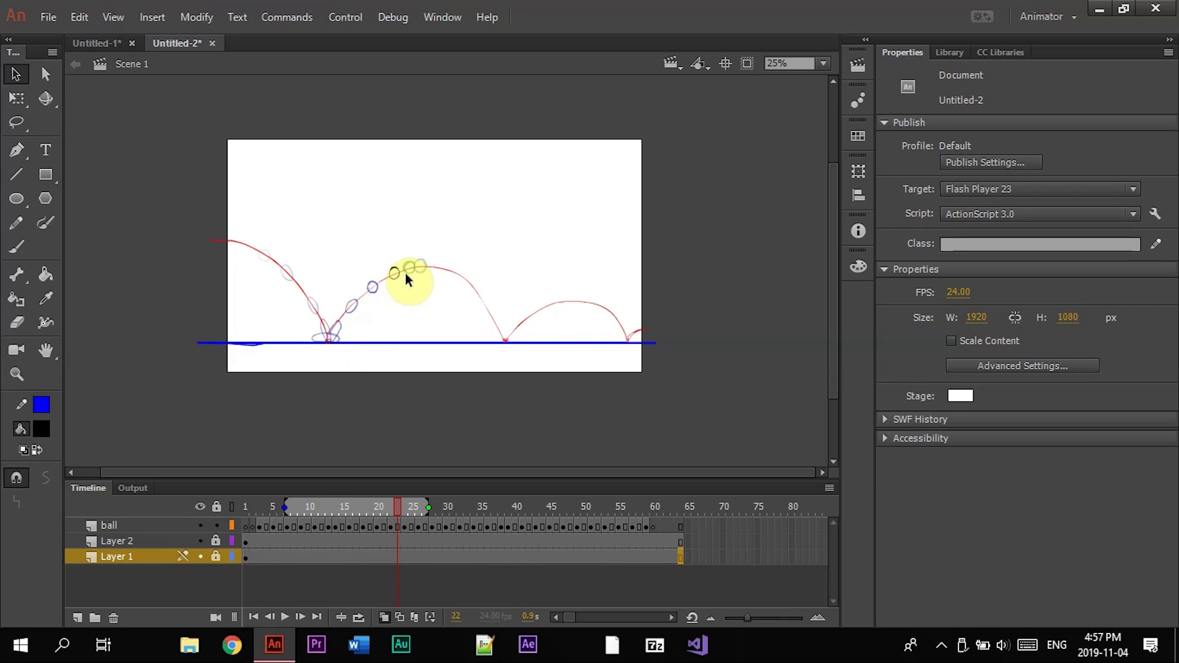
key(period)
key(period)
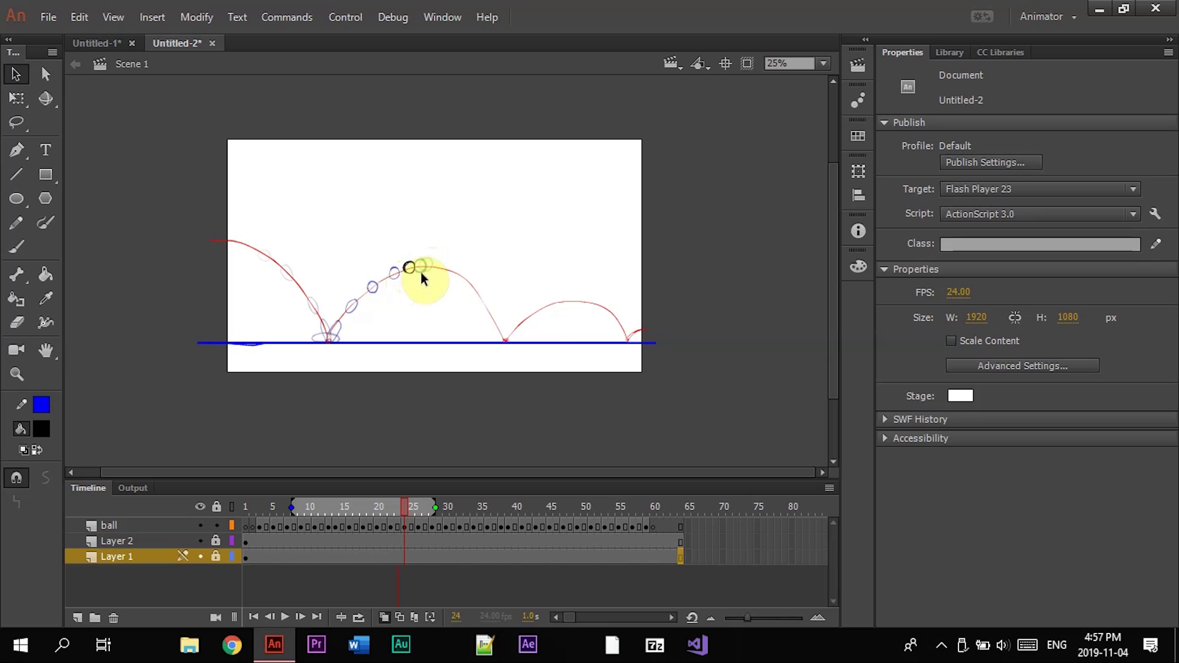
key(period)
key(period)
key(period)
key(period)
key(period)
key(period)
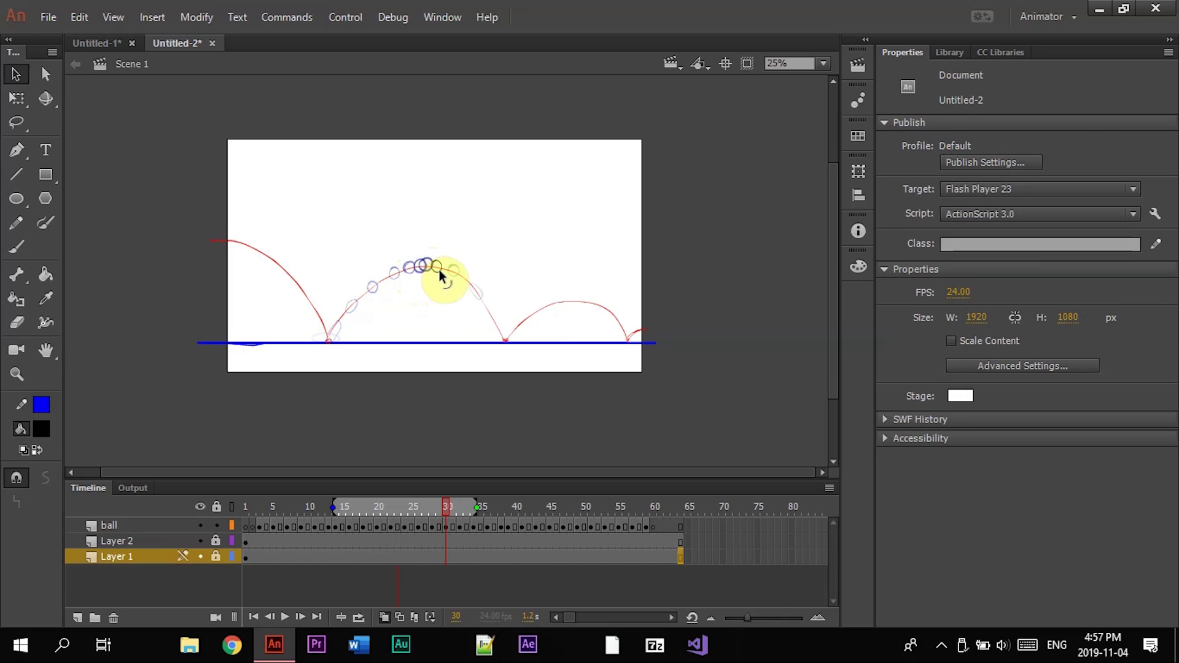
Step through the falling side of the second arc up to the squashed ball at the second ground contact
key(period)
key(period)
key(period)
key(period)
key(period)
key(period)
key(period)
key(period)
key(period)
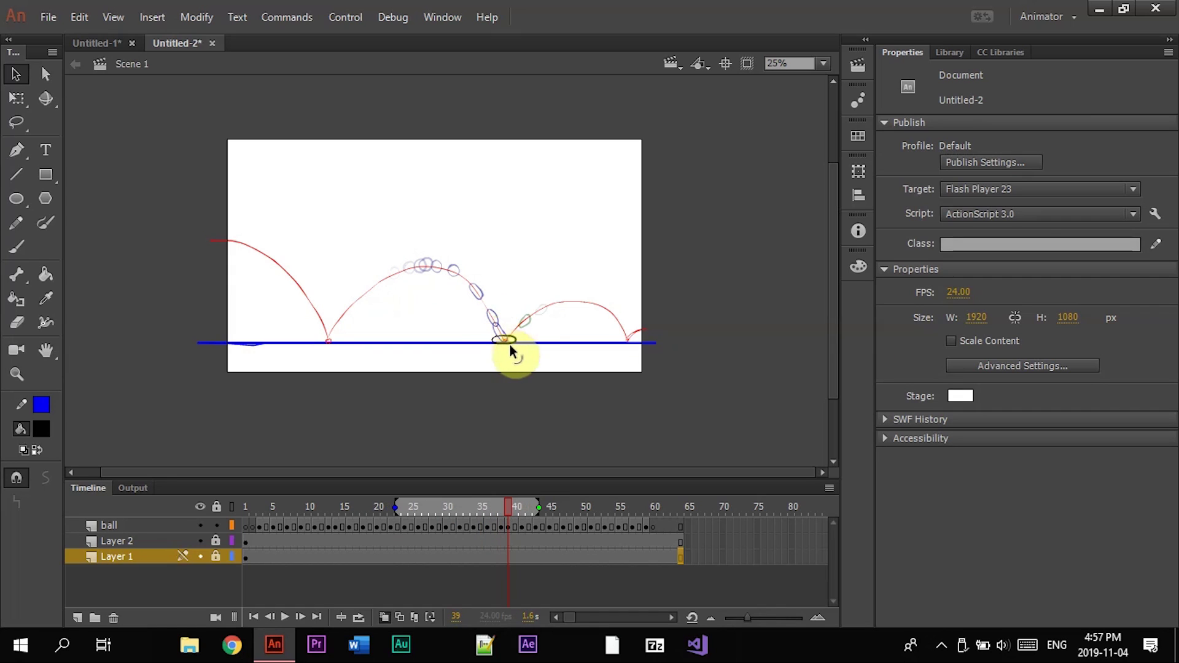
Step through the take-off, rise and peak of the third arc to examine the ball's stretch and spacing
key(period)
key(period)
key(period)
key(period)
key(period)
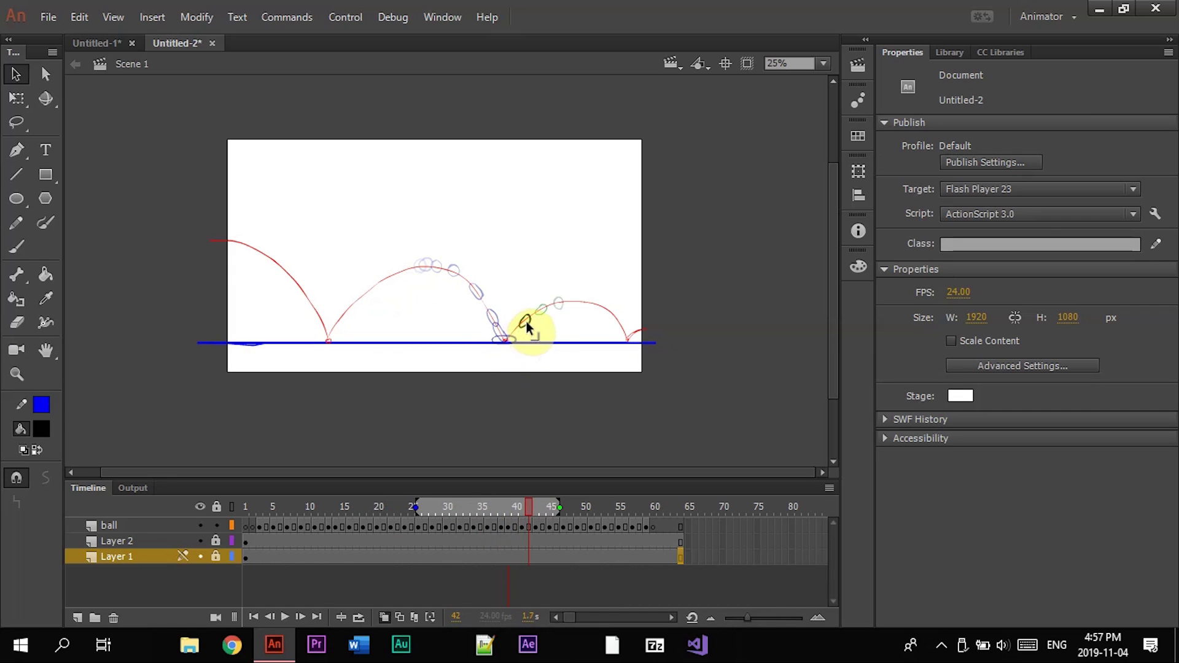
key(comma)
key(period)
key(period)
key(period)
key(period)
key(period)
key(period)
key(period)
key(period)
key(period)
key(period)
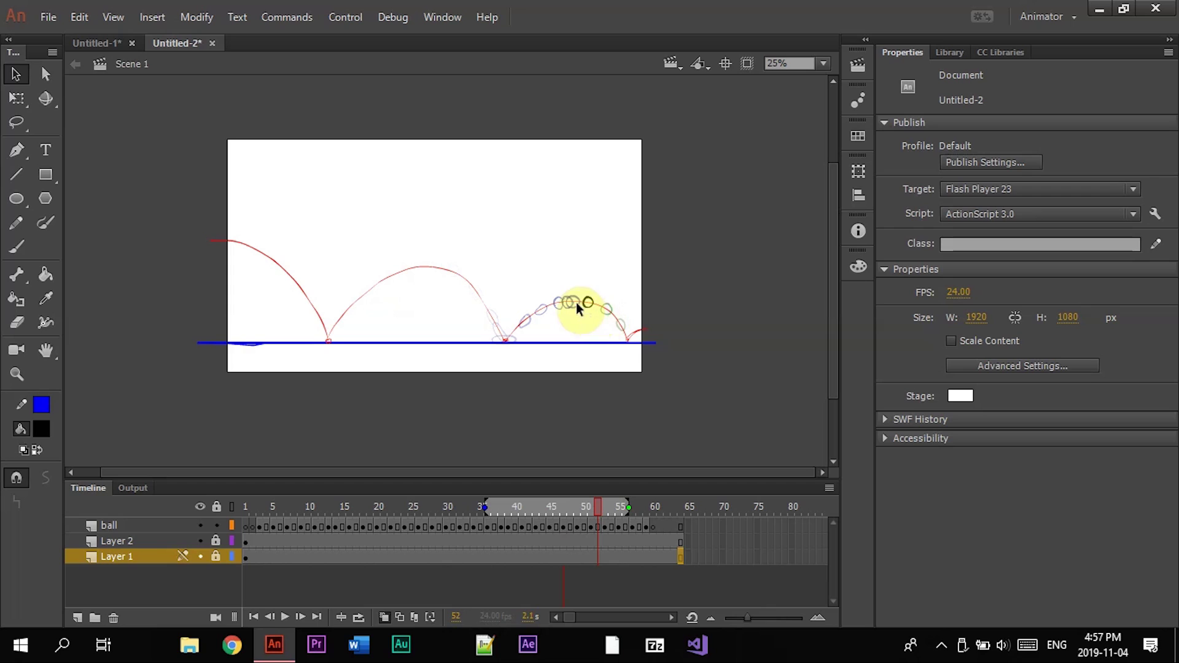
Step through the fall of the third arc, its ground contact and the final bounce off the stage edge
key(period)
key(period)
key(period)
key(period)
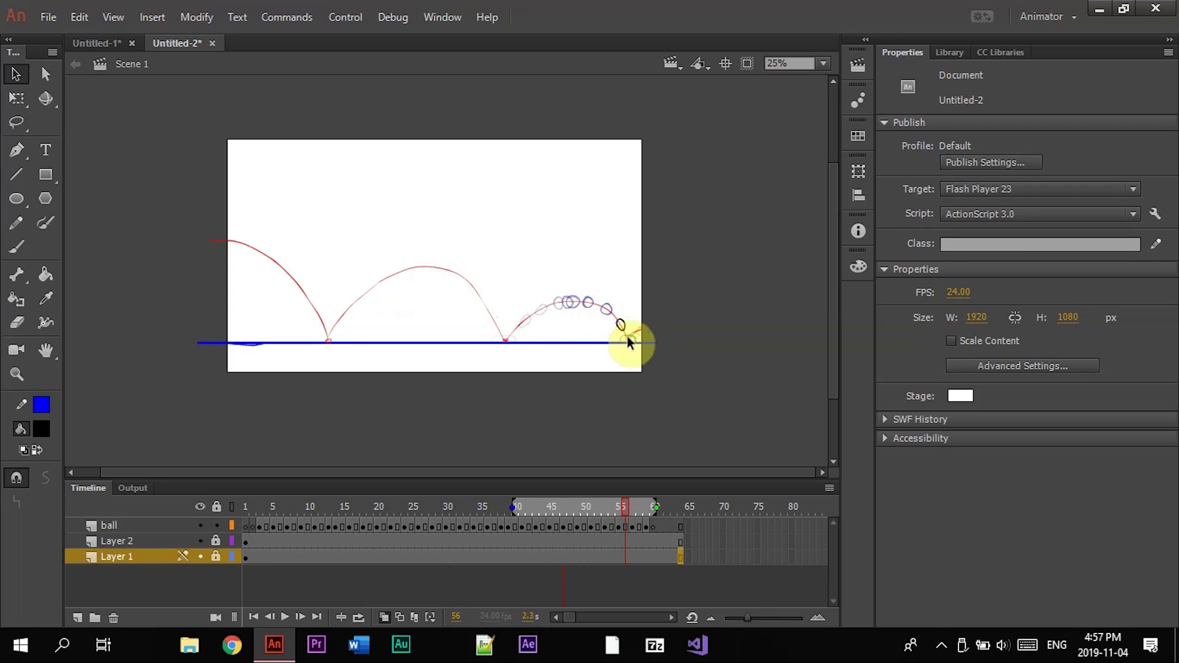
key(period)
key(period)
key(period)
key(period)
key(period)
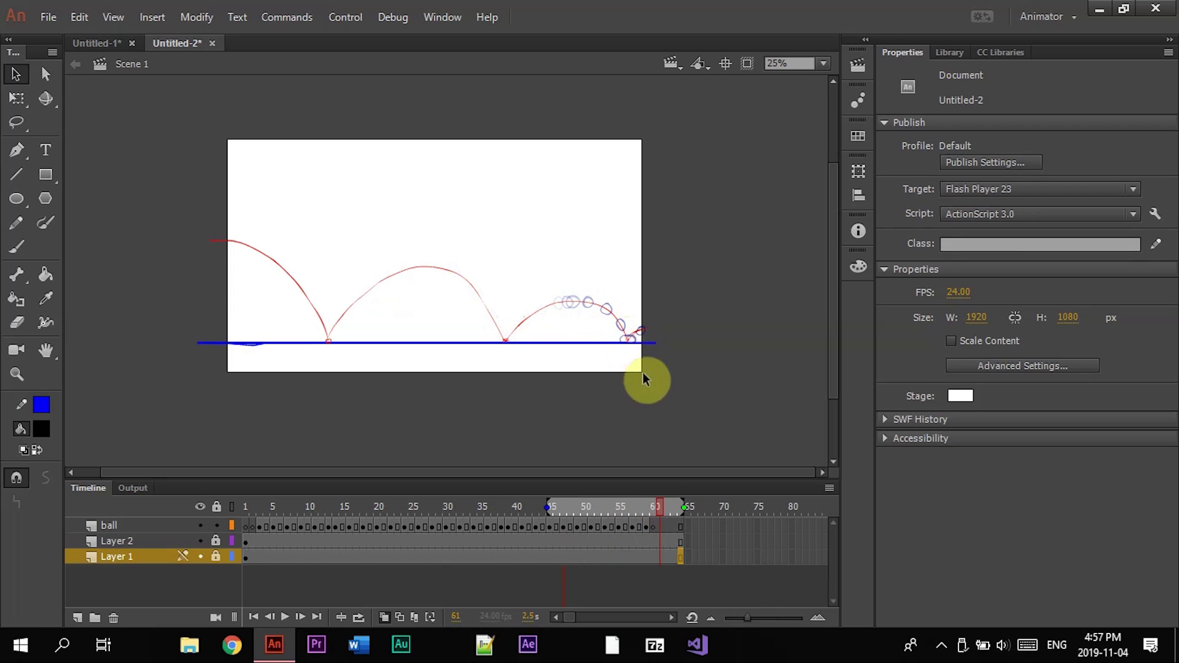
Play back the bounce animation, hide the arc guides on Layer 2 and play it again
drag(655, 507, 369, 520)
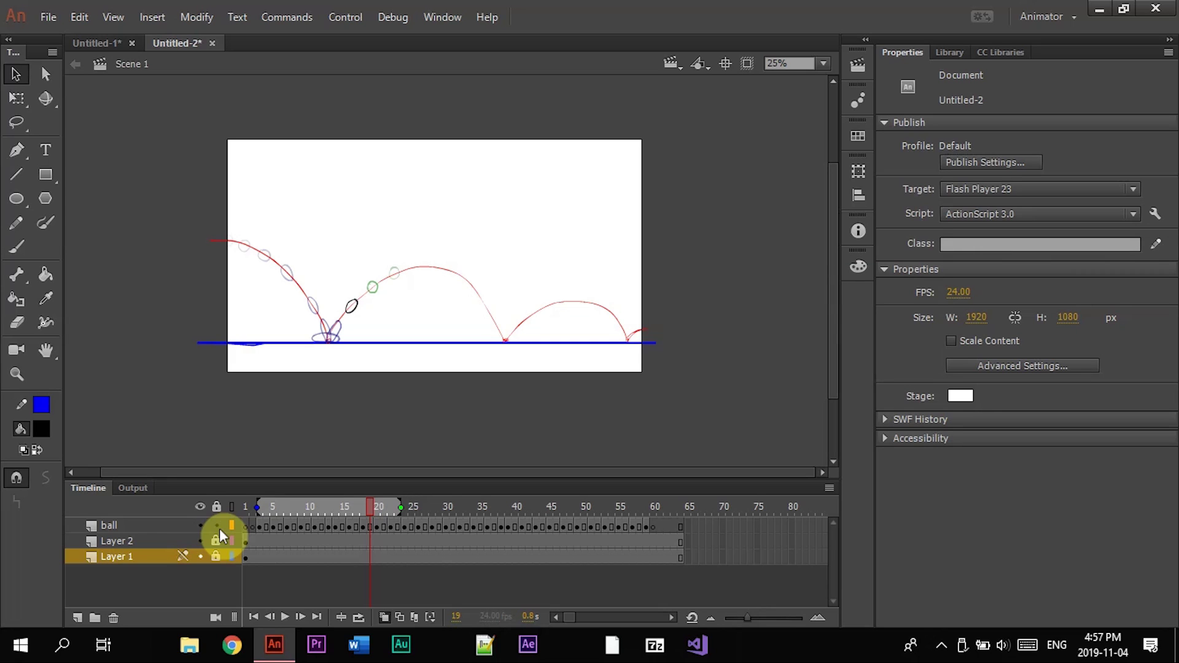
key(Return)
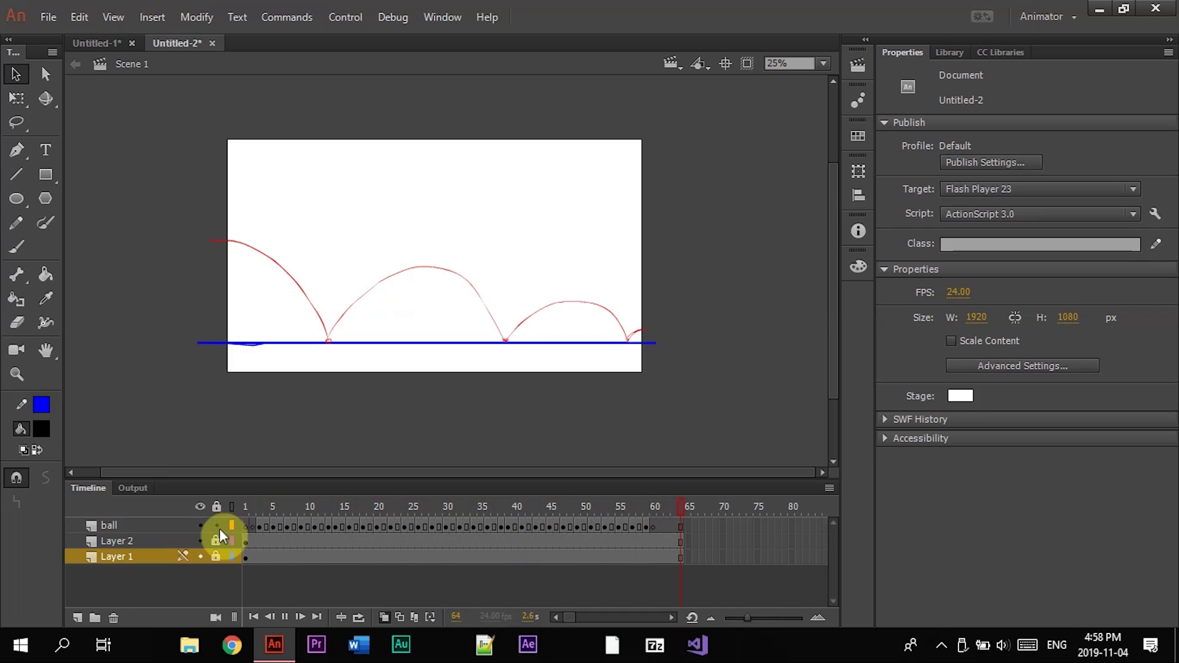
click(203, 538)
key(Return)
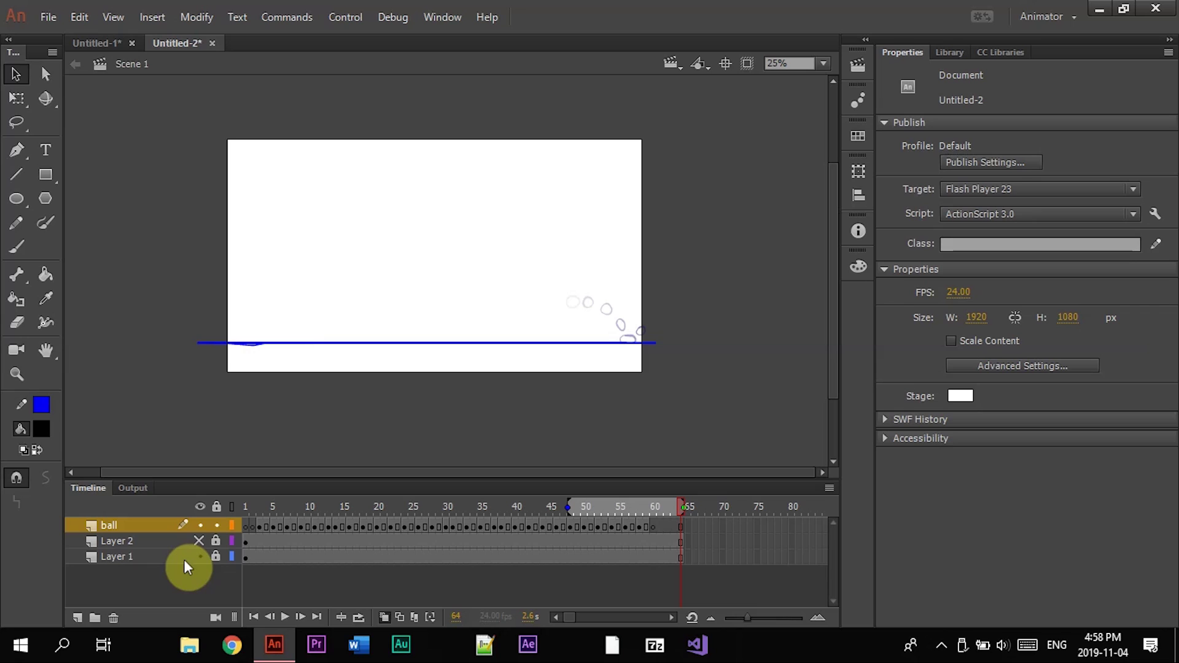
click(947, 650)
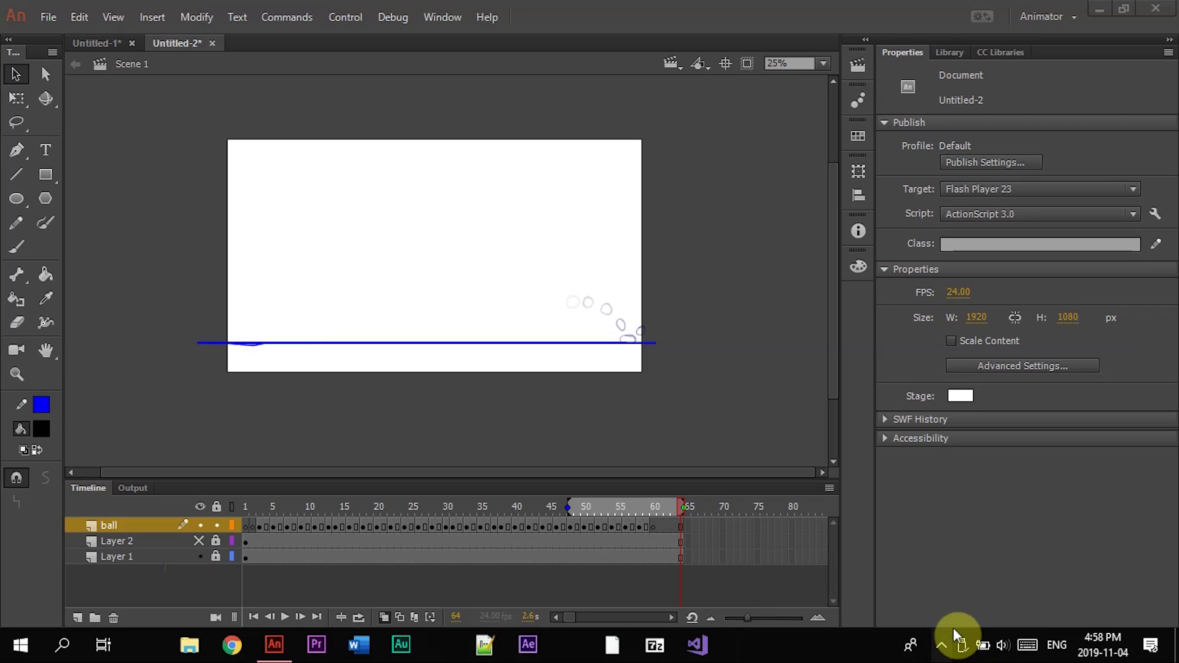